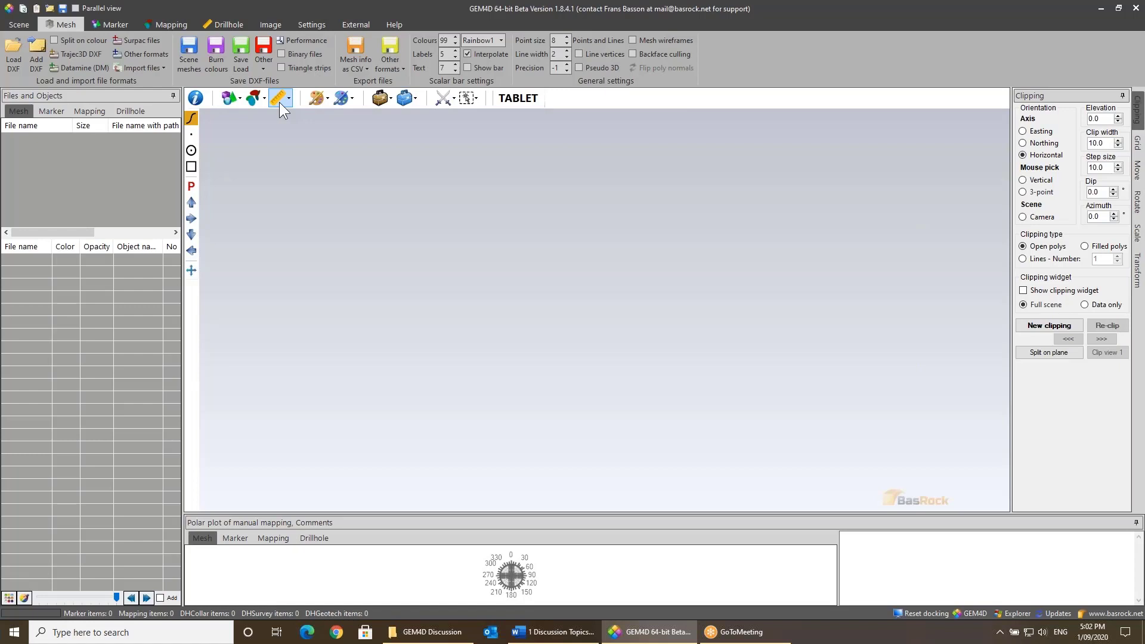
Start loading drillhole collars and open 2A DHcollar.csv in Excel from the file selection dialog
click(279, 102)
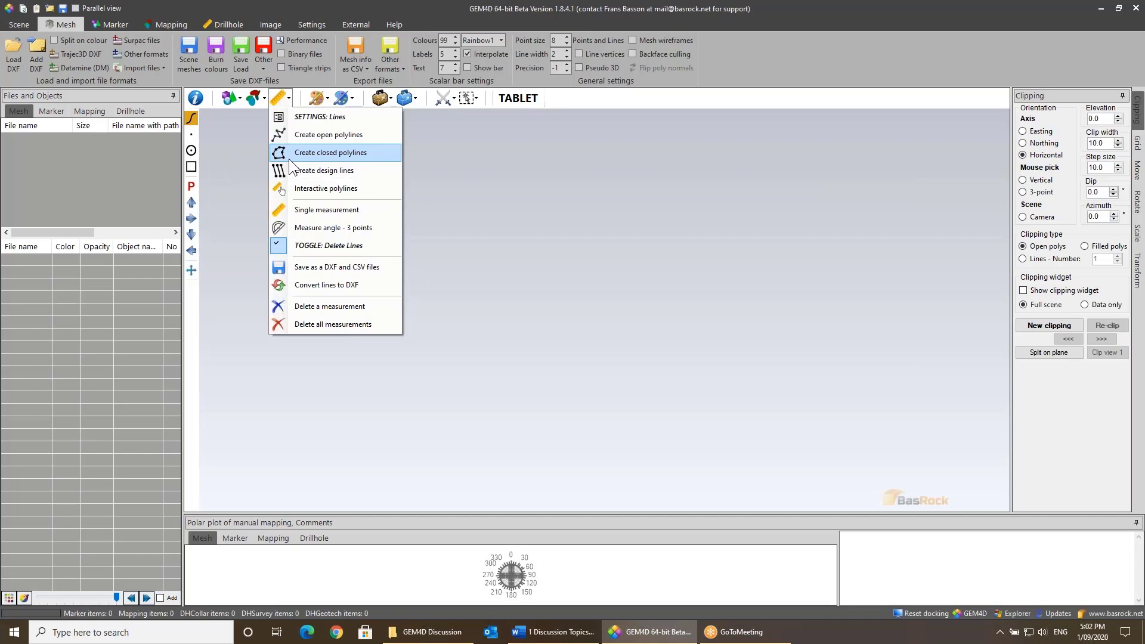
click(234, 27)
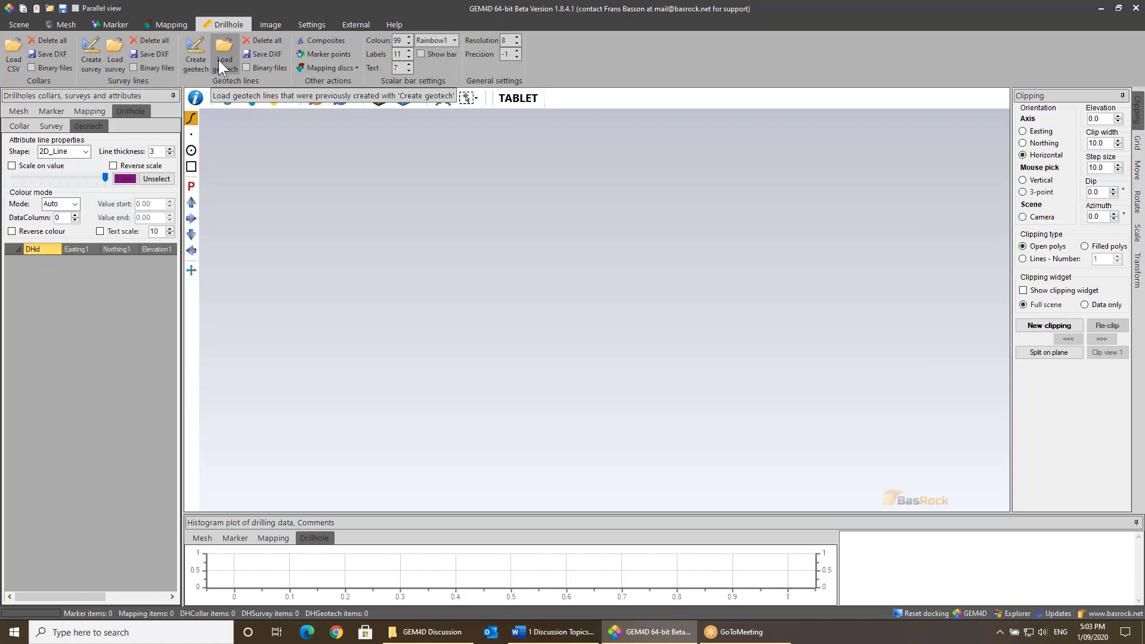
click(16, 52)
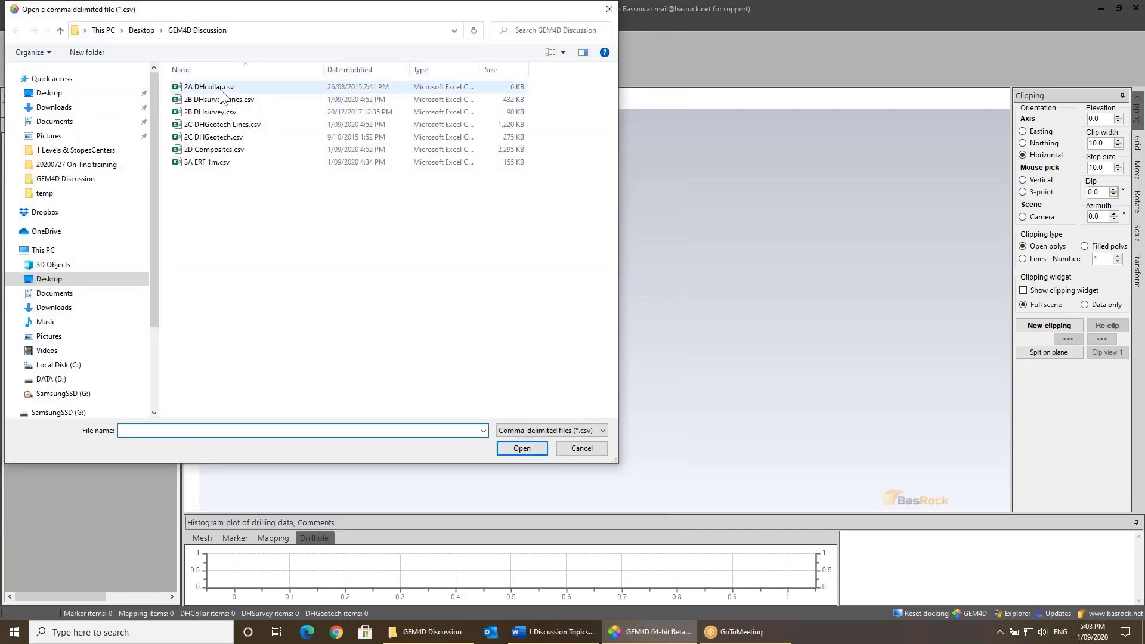
click(219, 88)
right_click(220, 90)
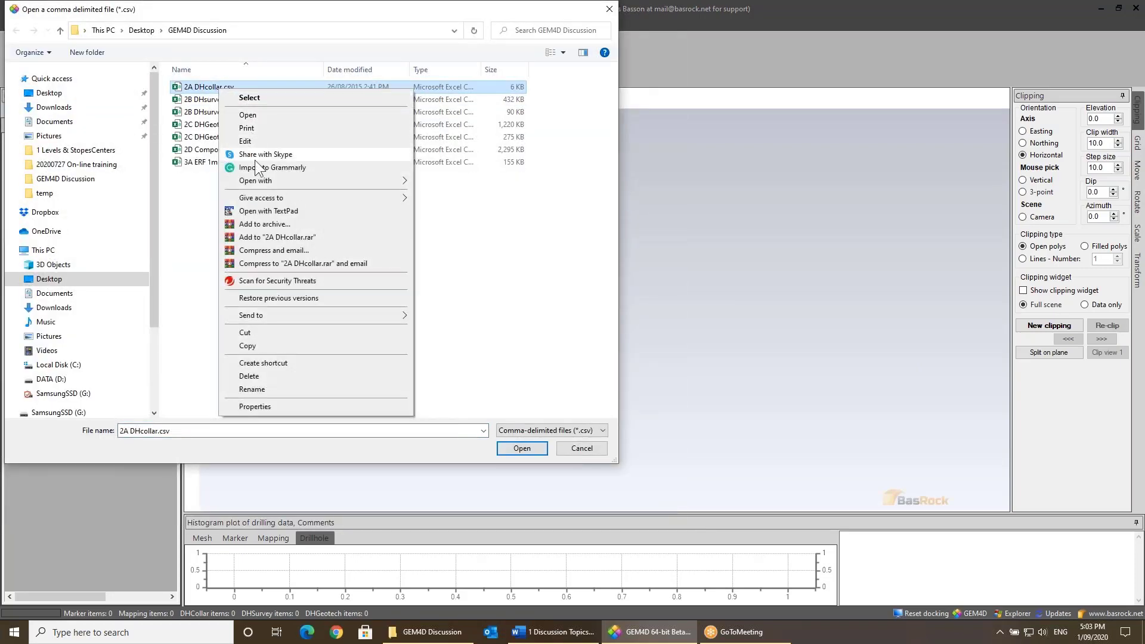
click(261, 115)
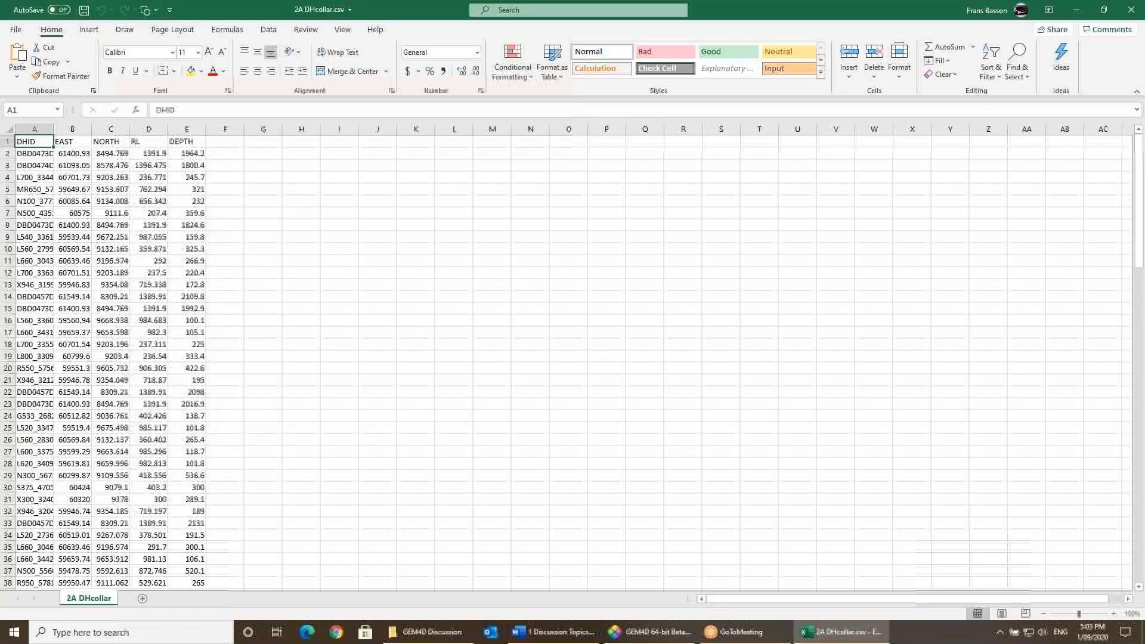
Examine the hole ID, coordinate and depth columns of the collar file, close Excel and cancel the collar loading
ctrl+scroll(423, 266, up, 5)
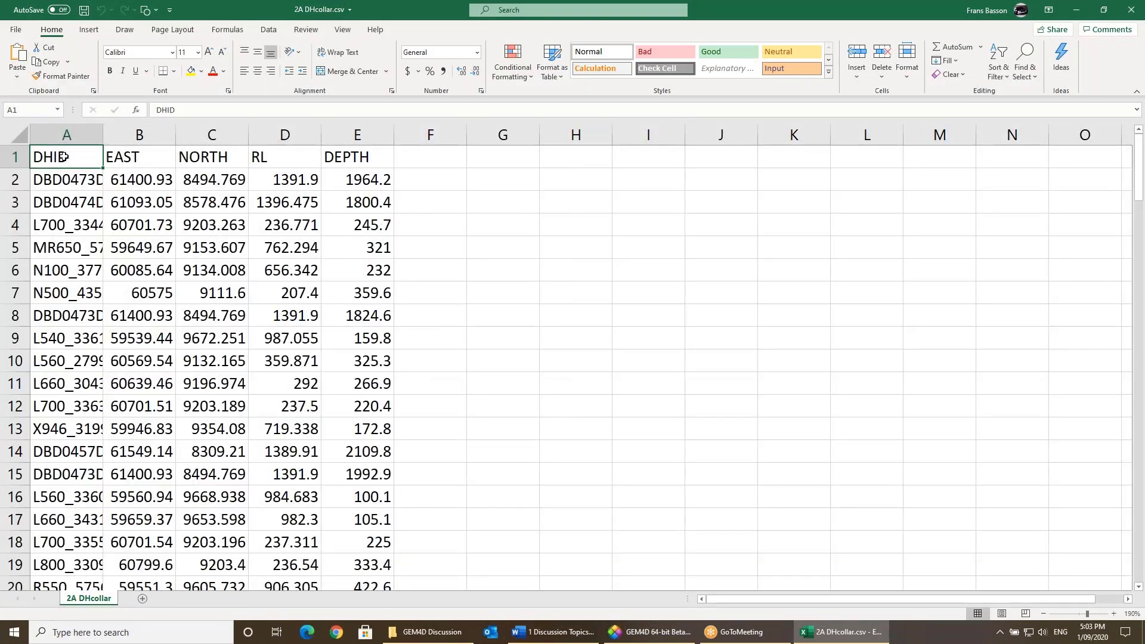
drag(63, 156, 63, 314)
drag(154, 160, 143, 224)
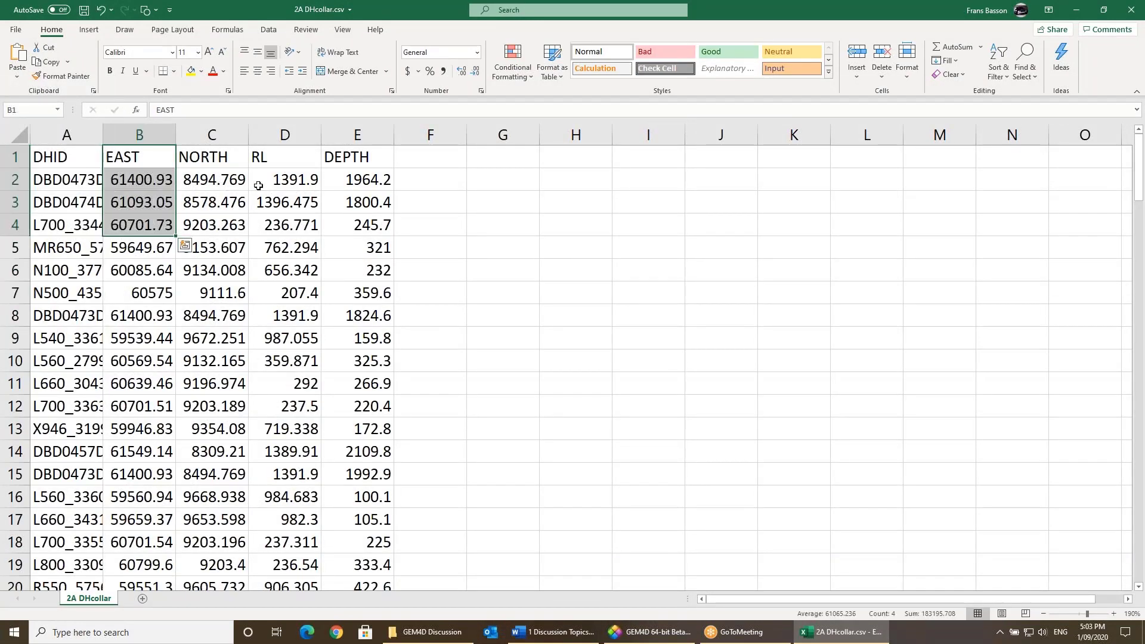
drag(258, 184, 292, 202)
drag(344, 157, 357, 316)
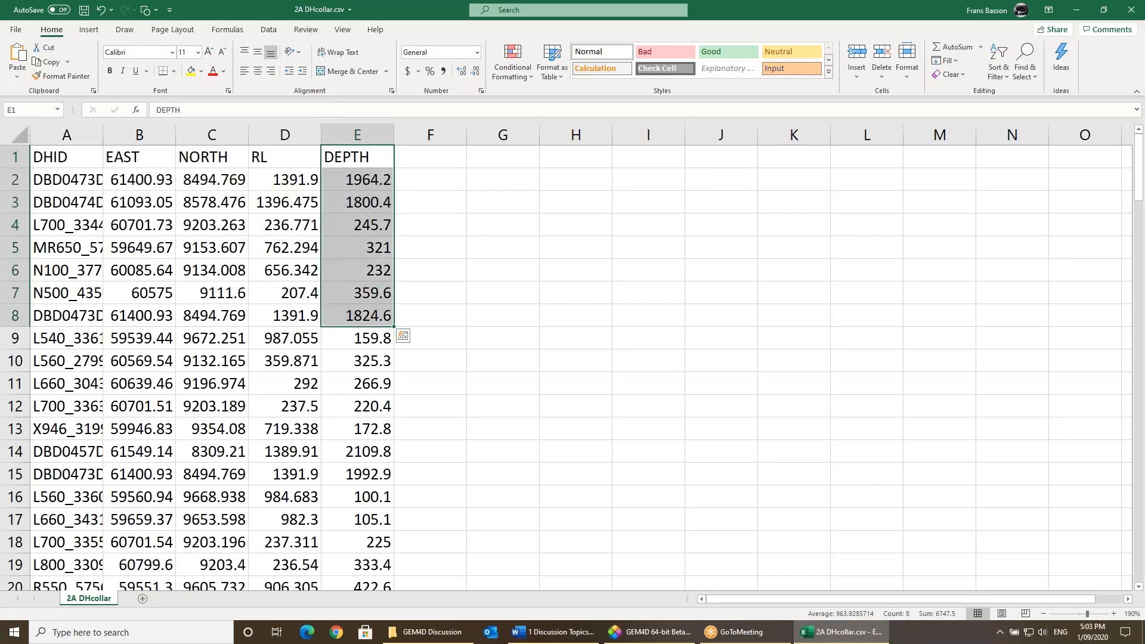
click(1138, 11)
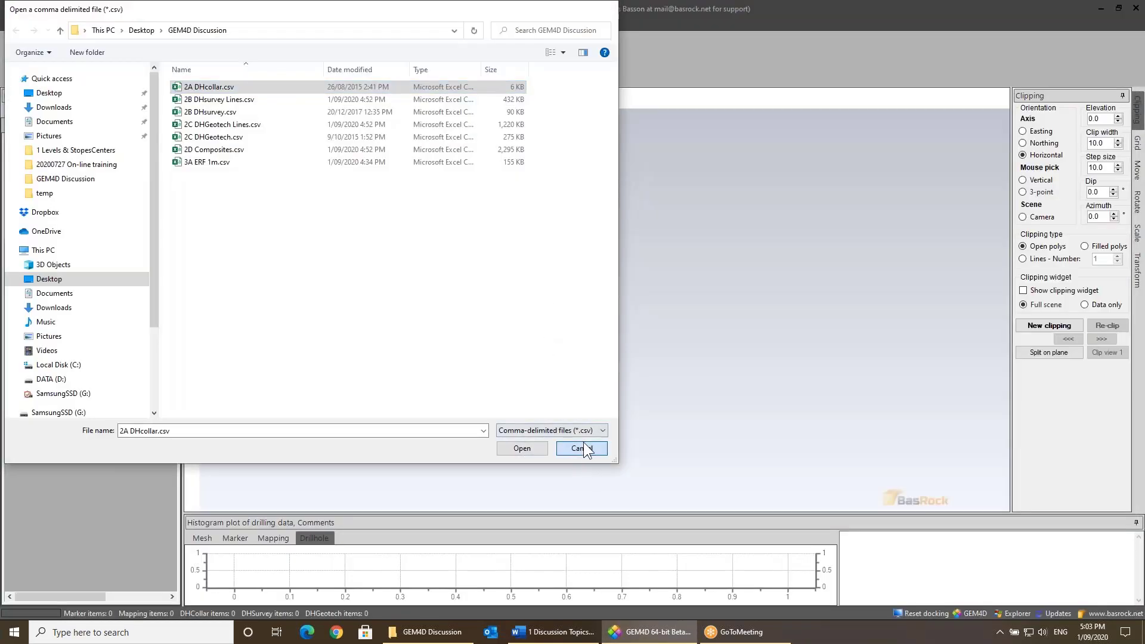
click(583, 445)
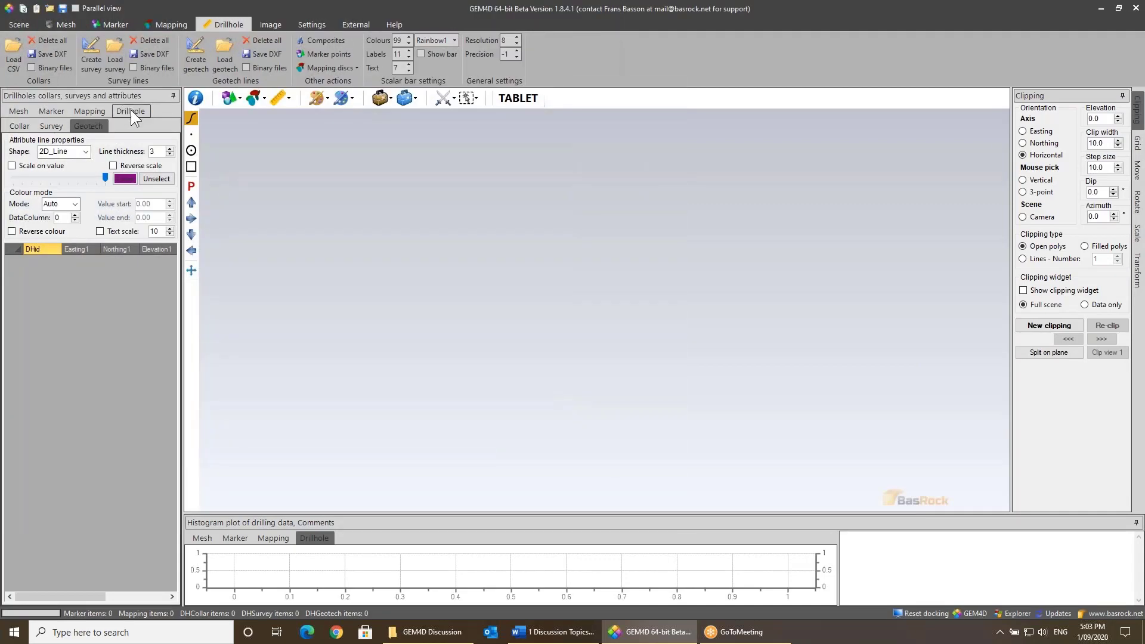
Show the collar table in a widened panel and load the drillhole collars from 2A DHcollar.csv
click(18, 126)
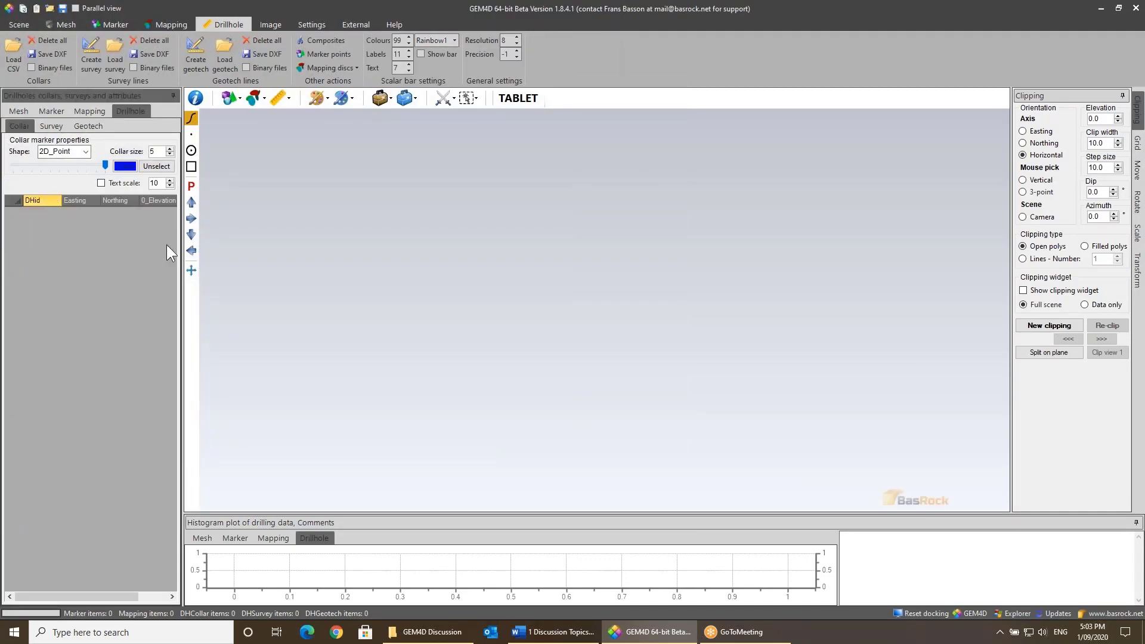
drag(182, 241, 292, 244)
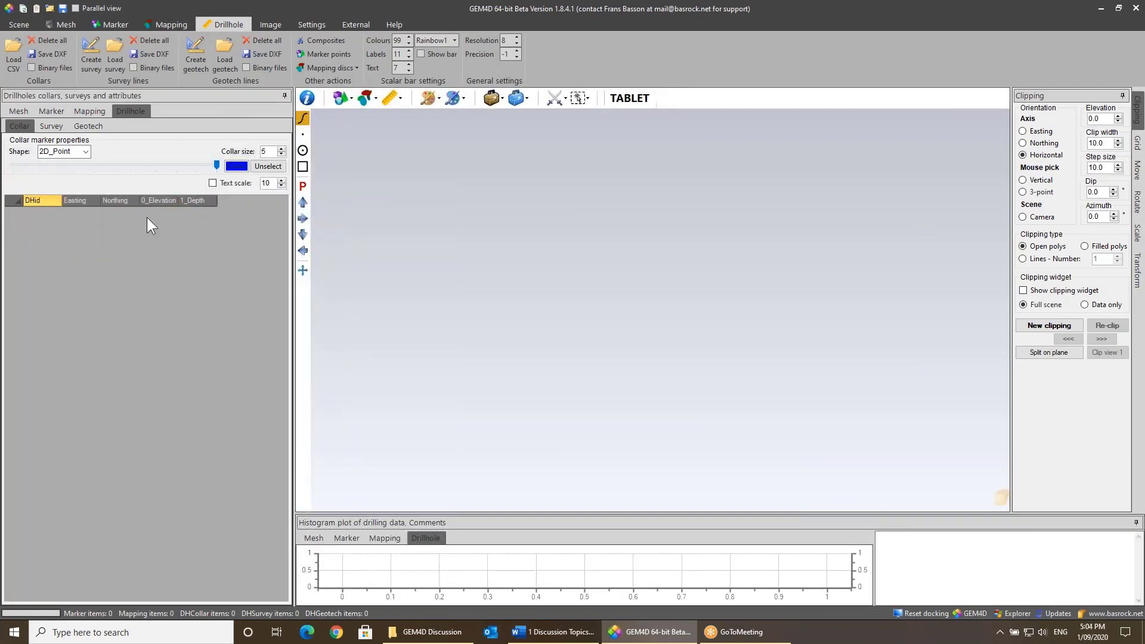
click(13, 53)
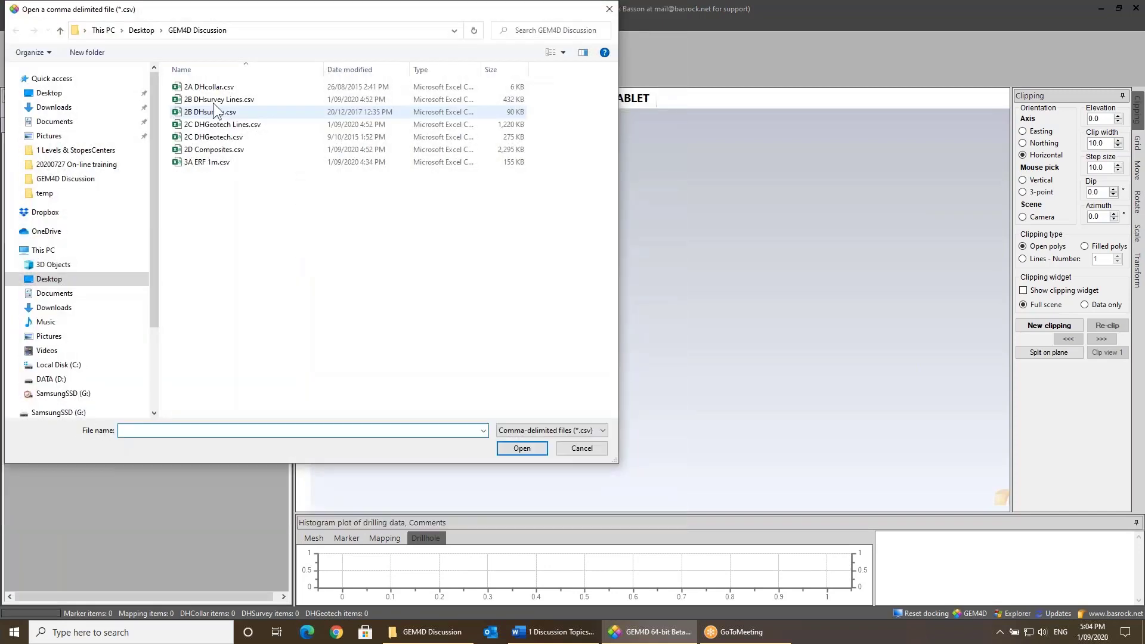
double_click(210, 89)
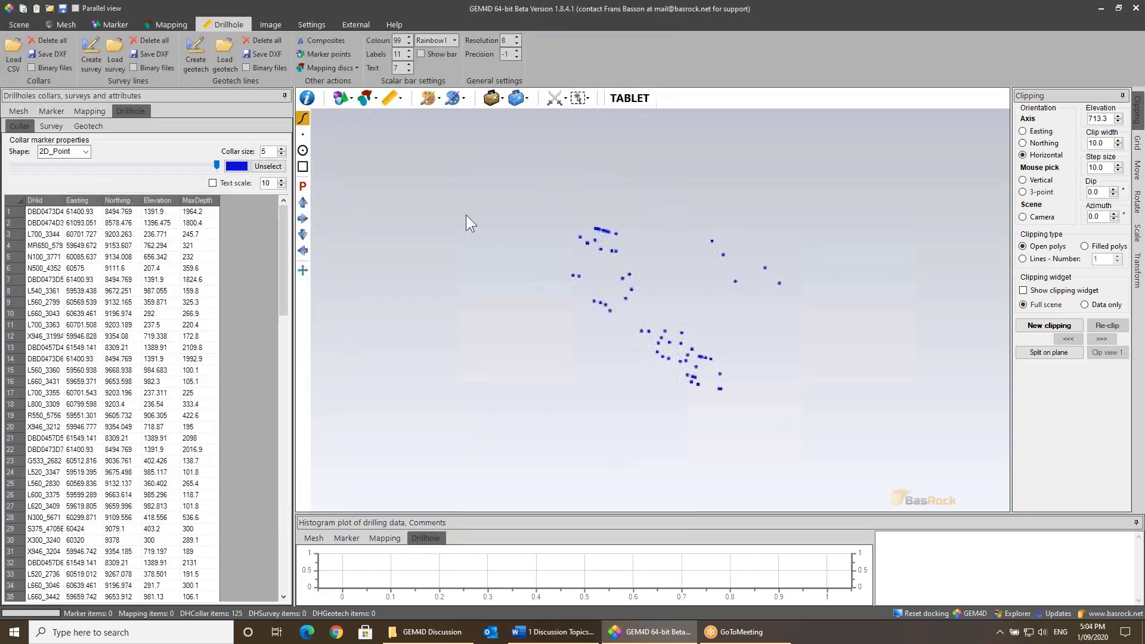
mouse_move(633, 299)
mouse_down()
mouse_move(605, 267)
mouse_move(582, 288)
mouse_move(634, 306)
mouse_up()
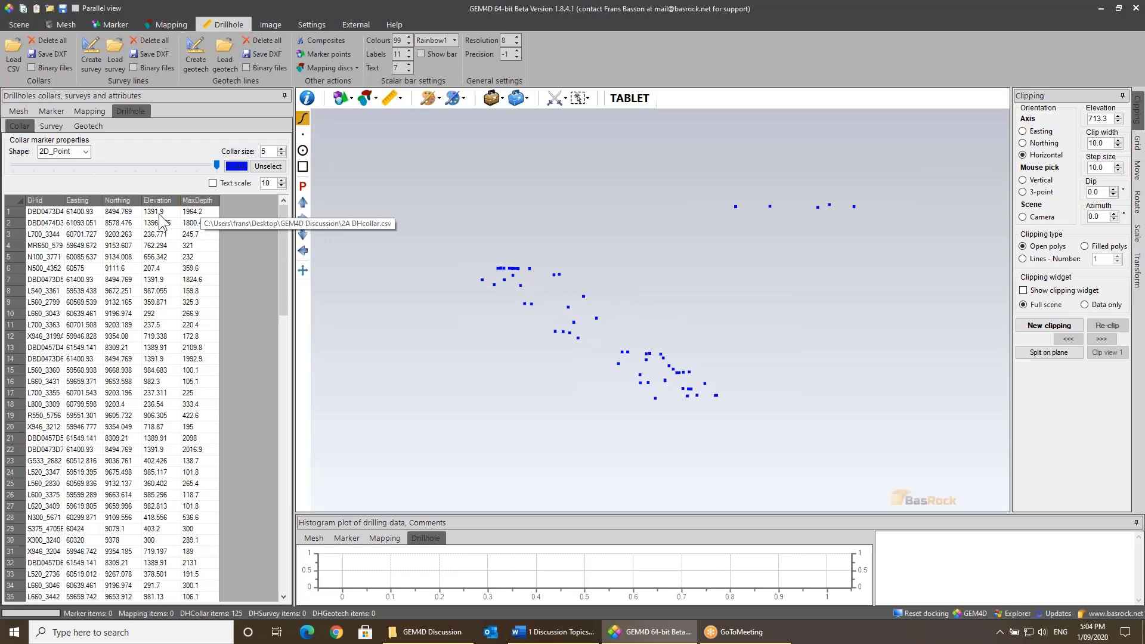
Start creating survey lines, open 2B DHsurvey.csv in Excel to examine its depth, dip and bearing columns, and close it
click(97, 55)
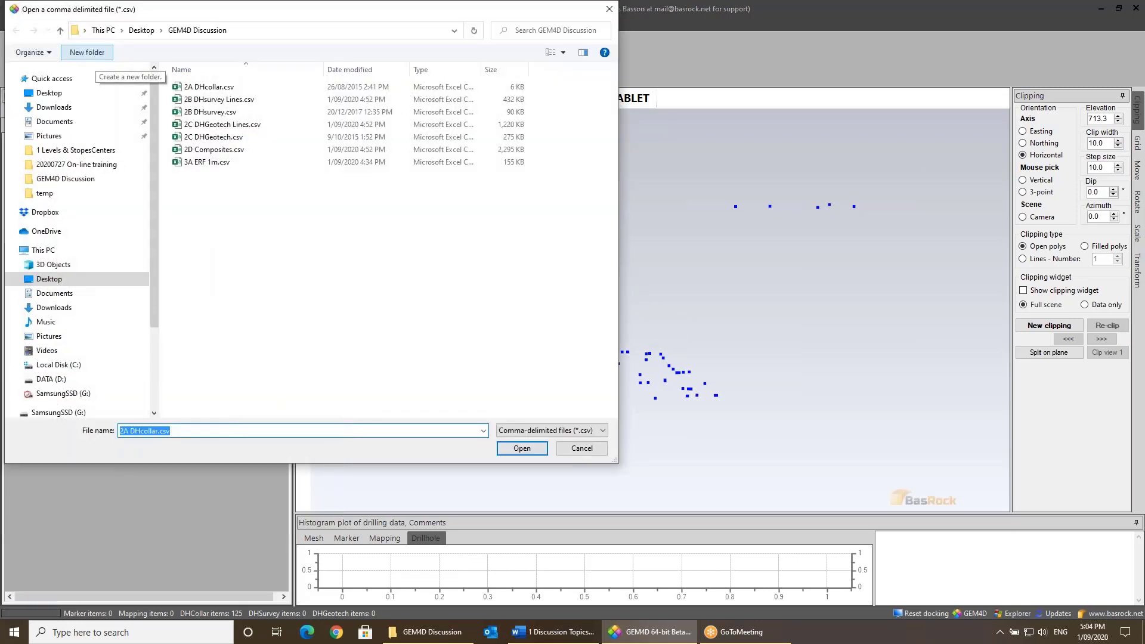
click(232, 113)
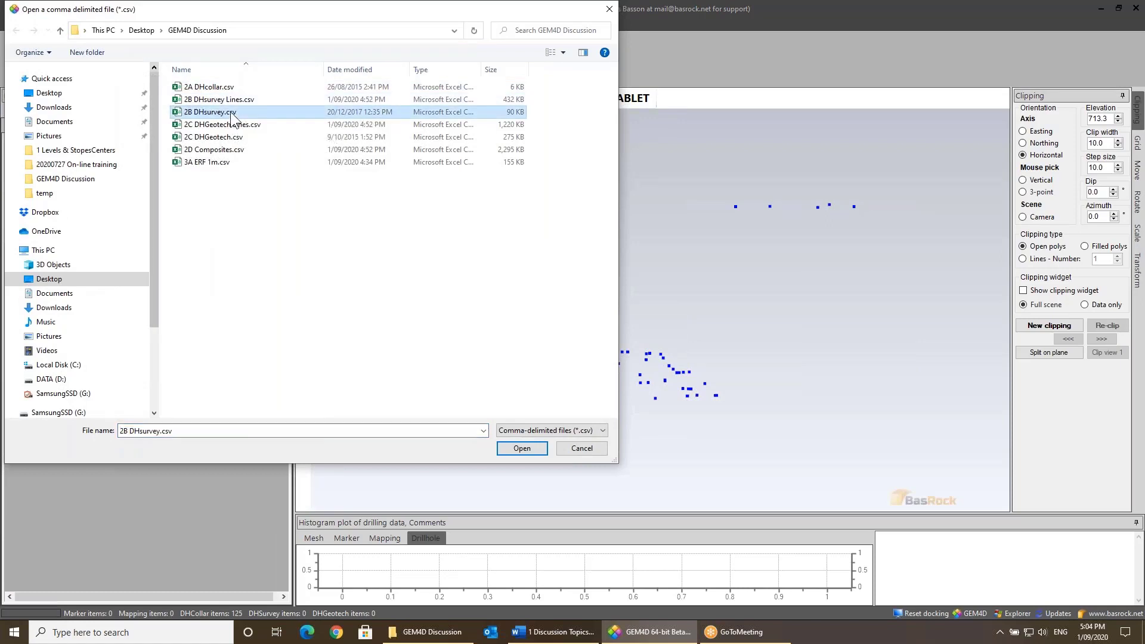
right_click(232, 116)
click(263, 136)
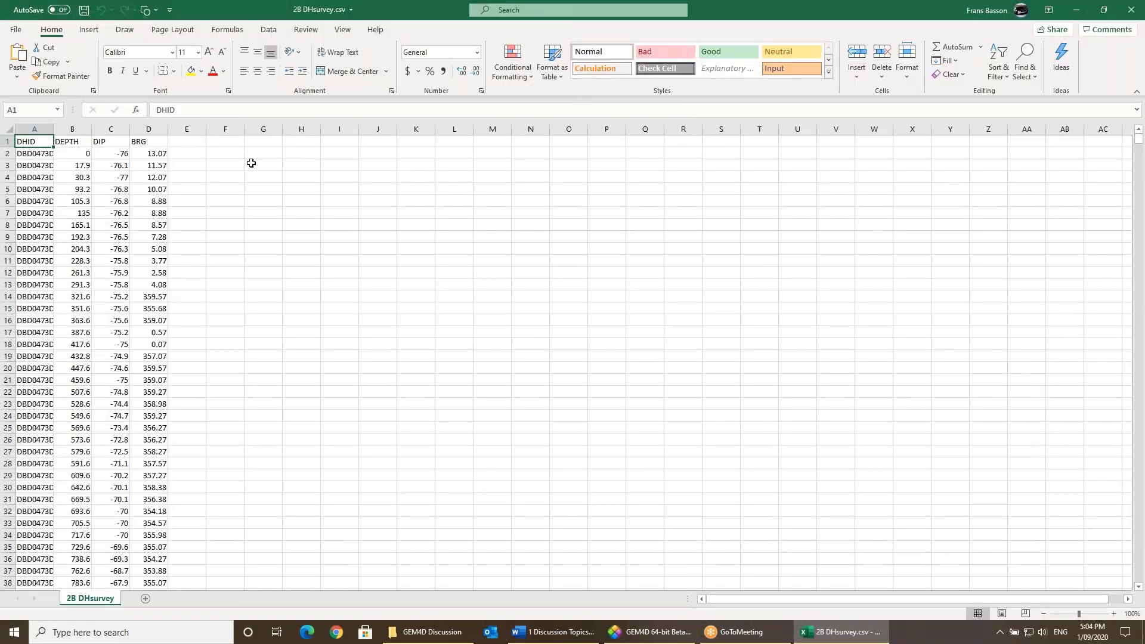
ctrl+scroll(240, 194, up, 5)
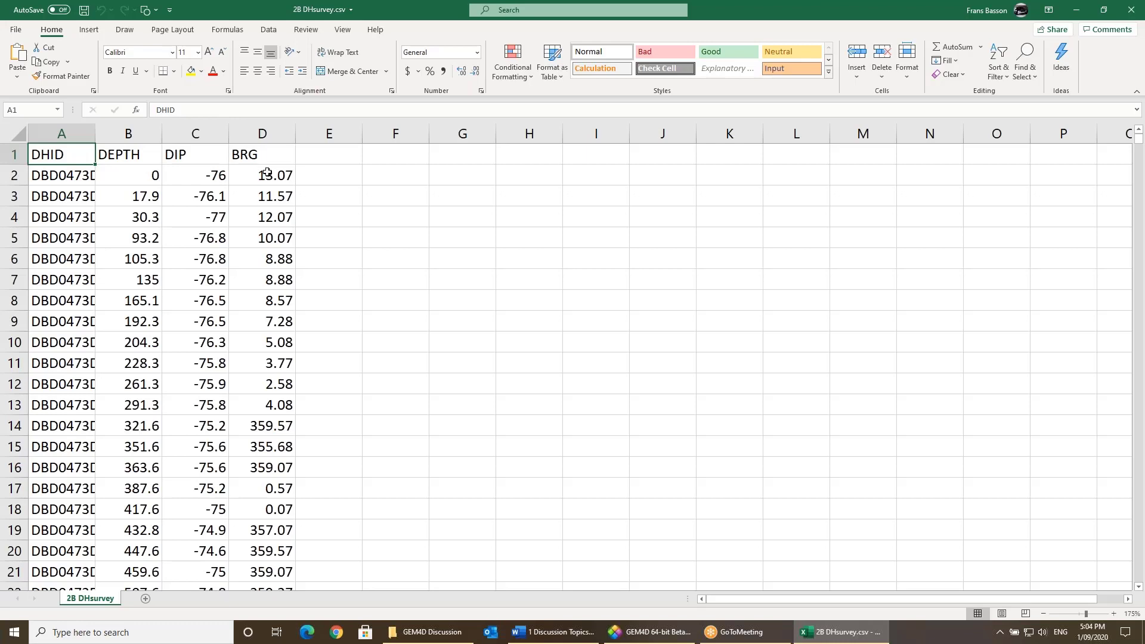
click(1127, 10)
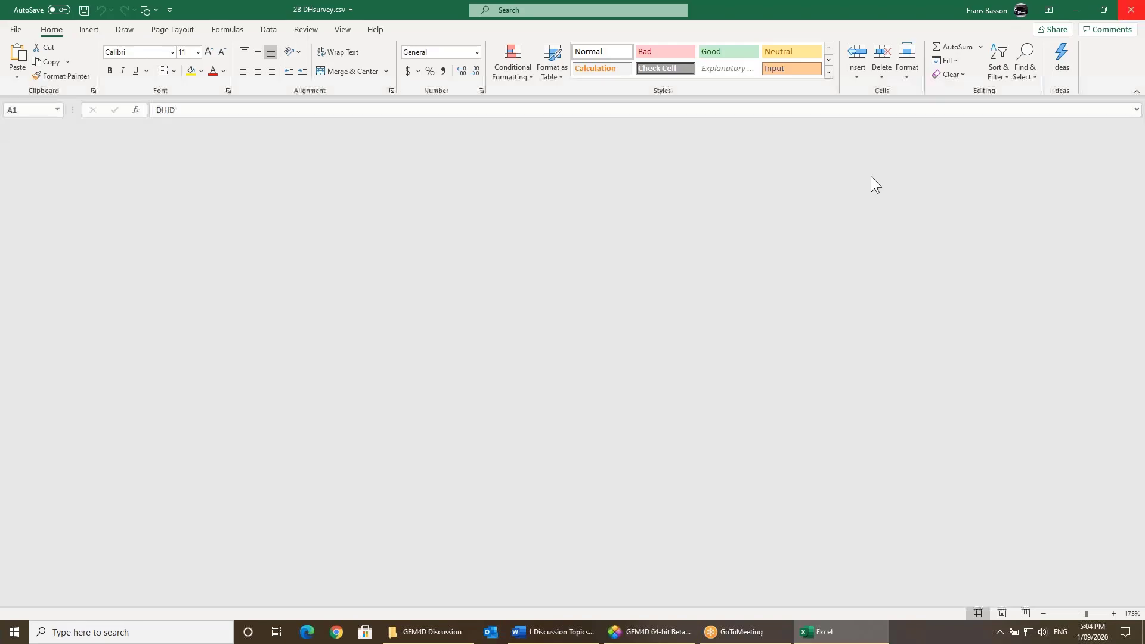
Create drillhole survey lines from 2B DHsurvey.csv with positive dip upwards, and save them over the existing 2B DHsurvey Lines.csv
double_click(224, 112)
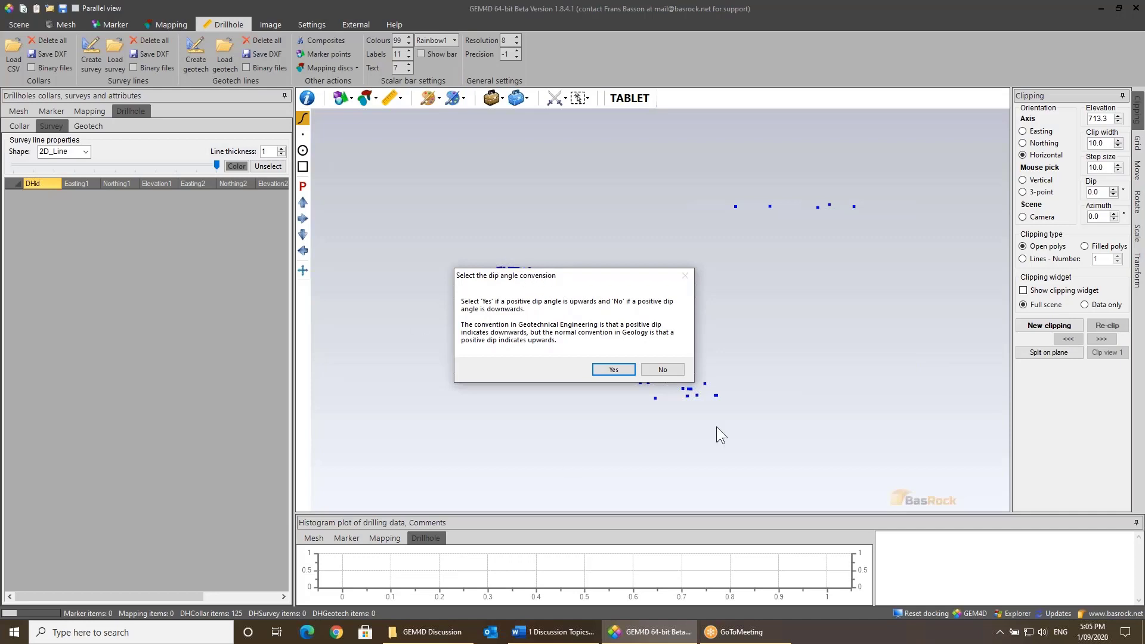
click(613, 370)
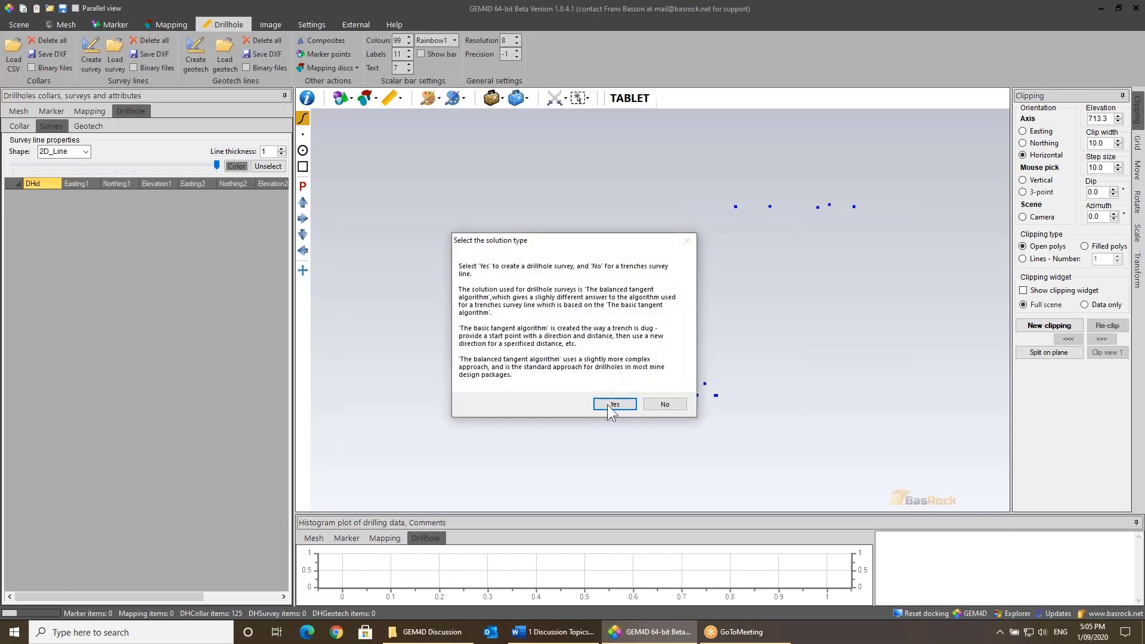
click(611, 404)
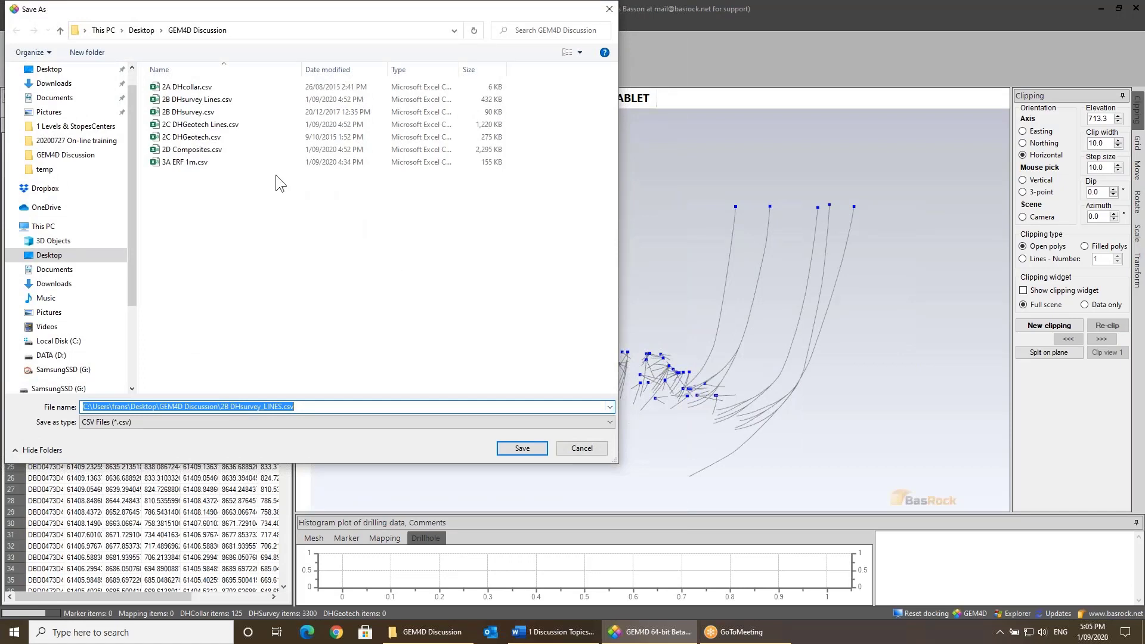
click(205, 98)
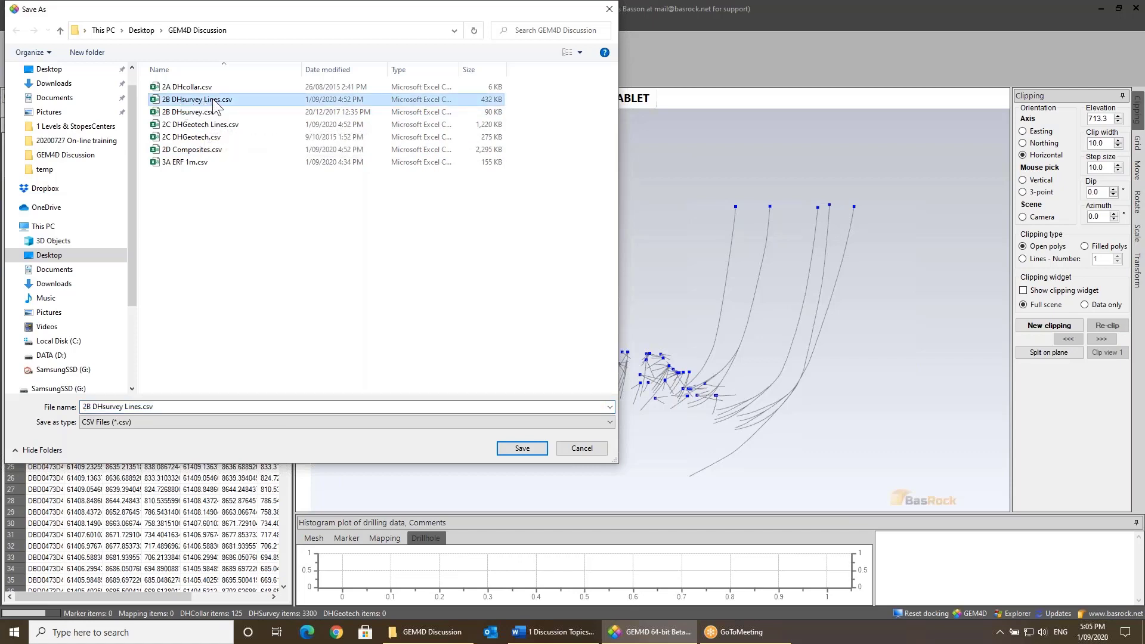
double_click(213, 98)
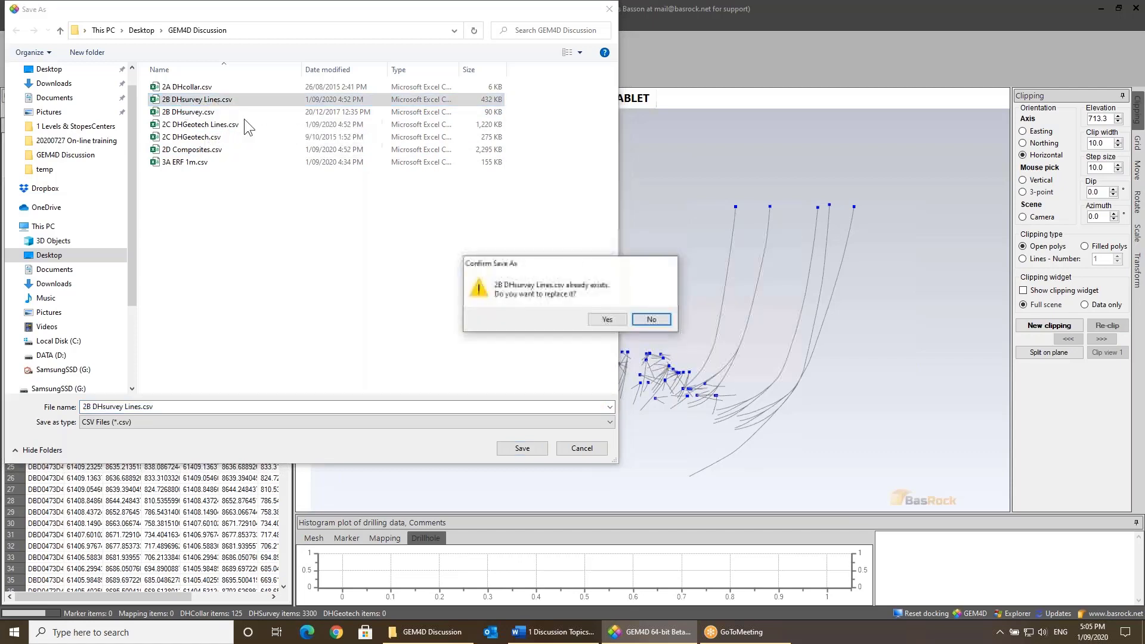
click(607, 320)
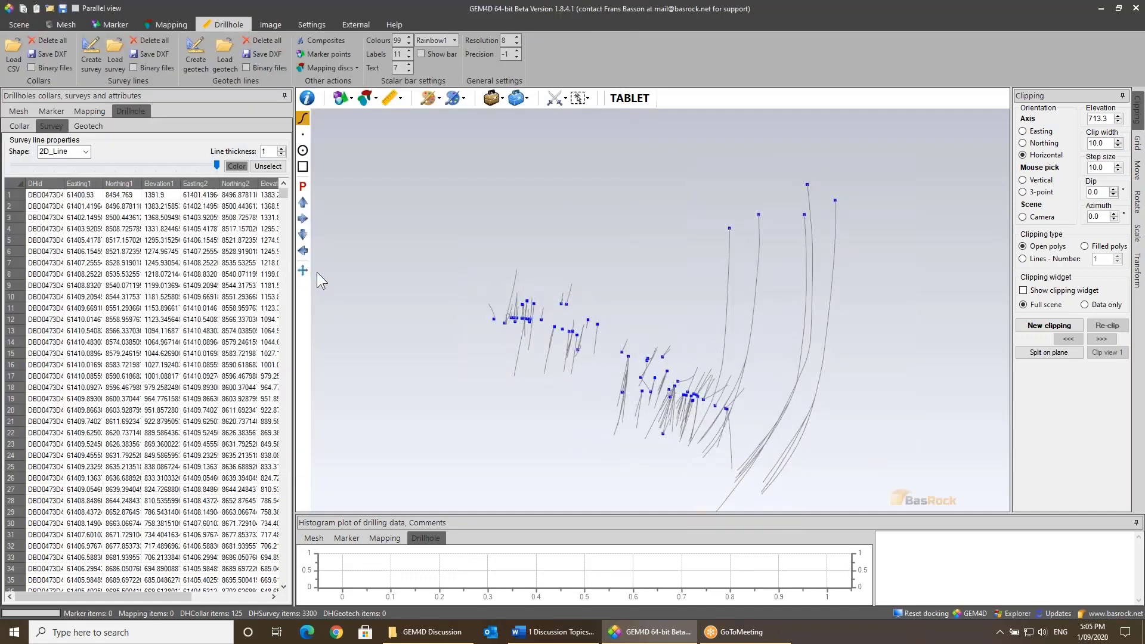
Review all columns of the survey line table and inspect the drillhole traces in the 3D scene
drag(293, 280, 509, 280)
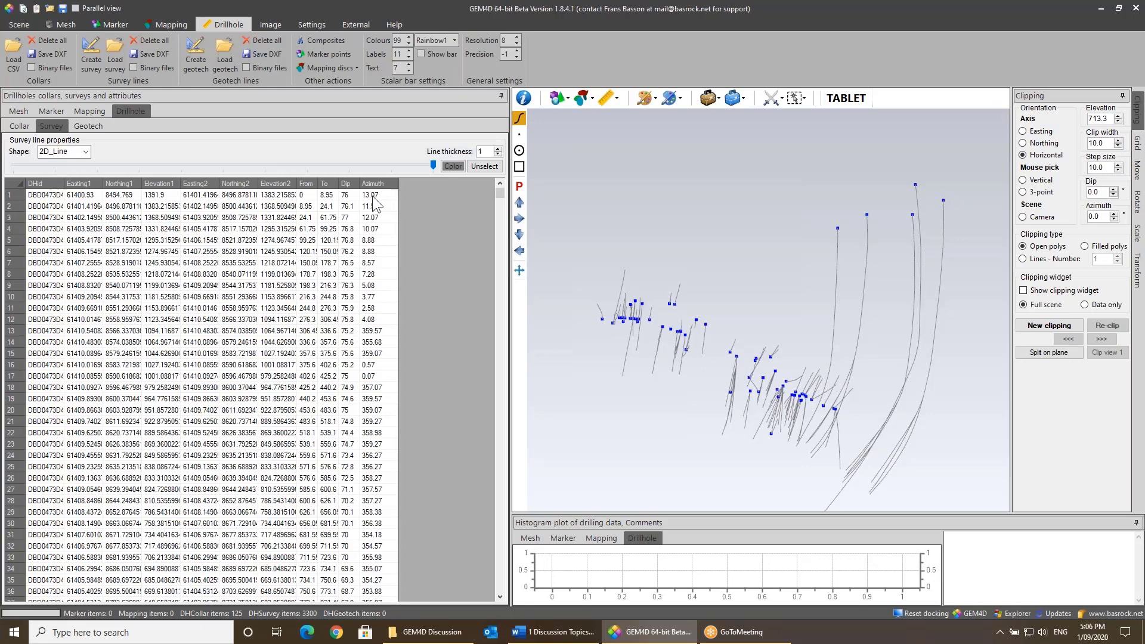
drag(512, 268, 393, 257)
drag(534, 288, 759, 324)
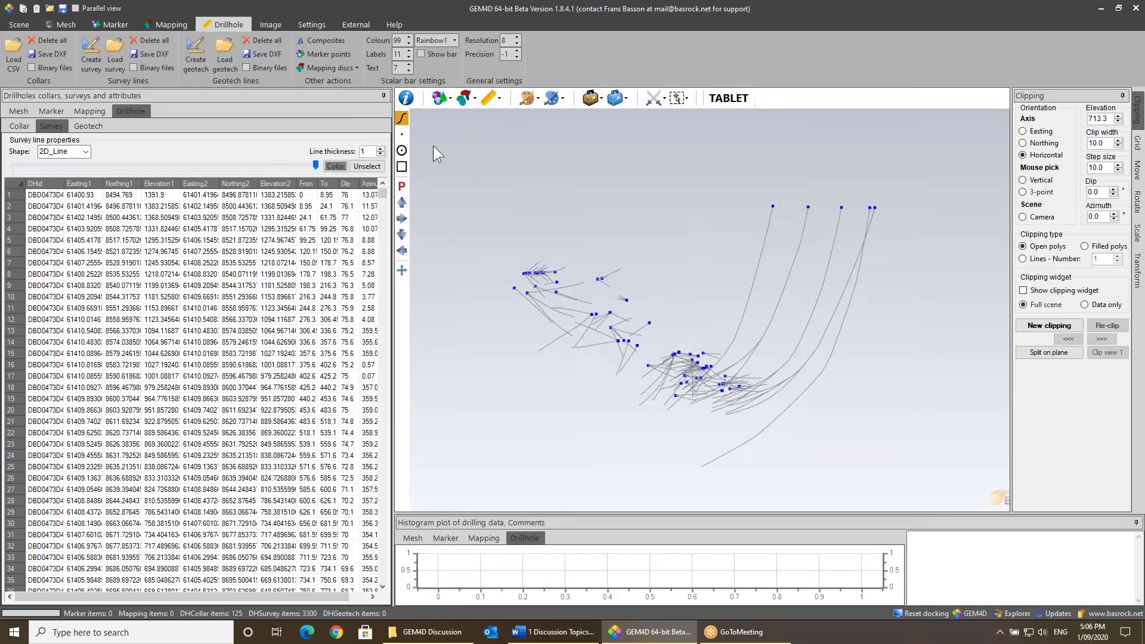
Start creating geotech lines and open 2C DHGeotech.csv in Excel from the file selection dialog
click(193, 59)
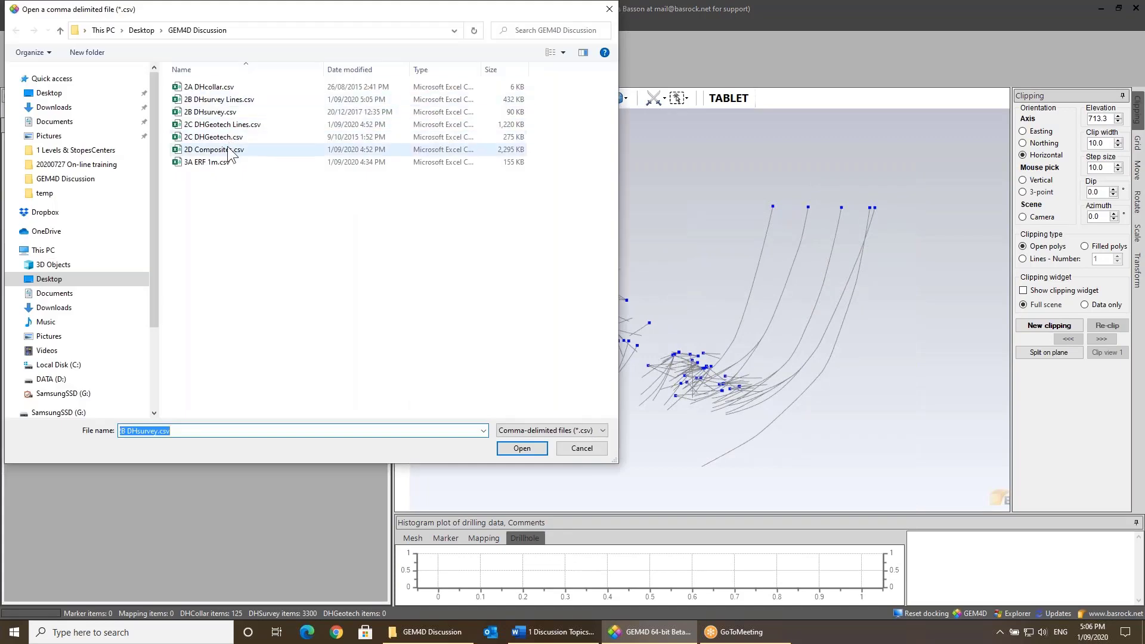
click(225, 137)
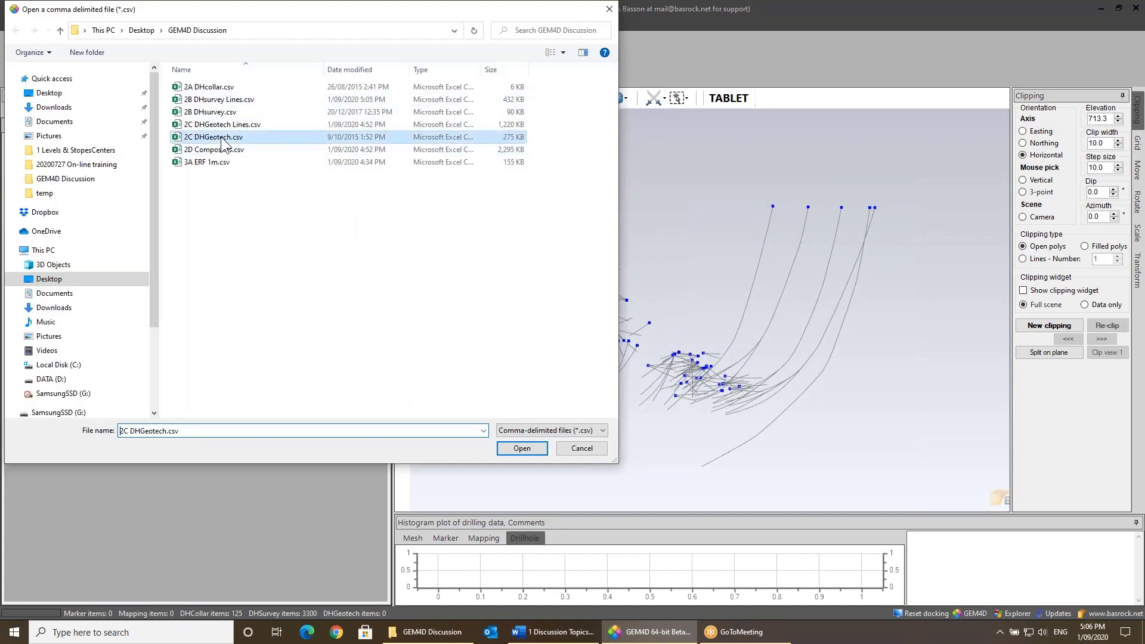
right_click(227, 139)
click(263, 163)
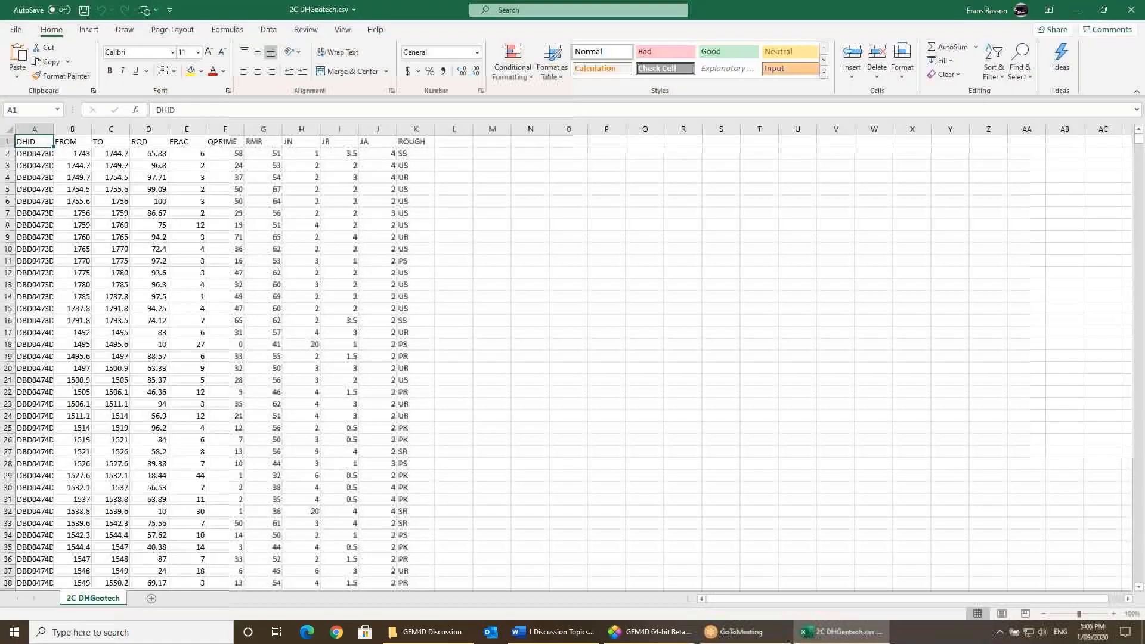
Fit the DHID column to its contents and examine the hole ID, from–to and geotechnical attribute columns
ctrl+scroll(306, 293, up, 3)
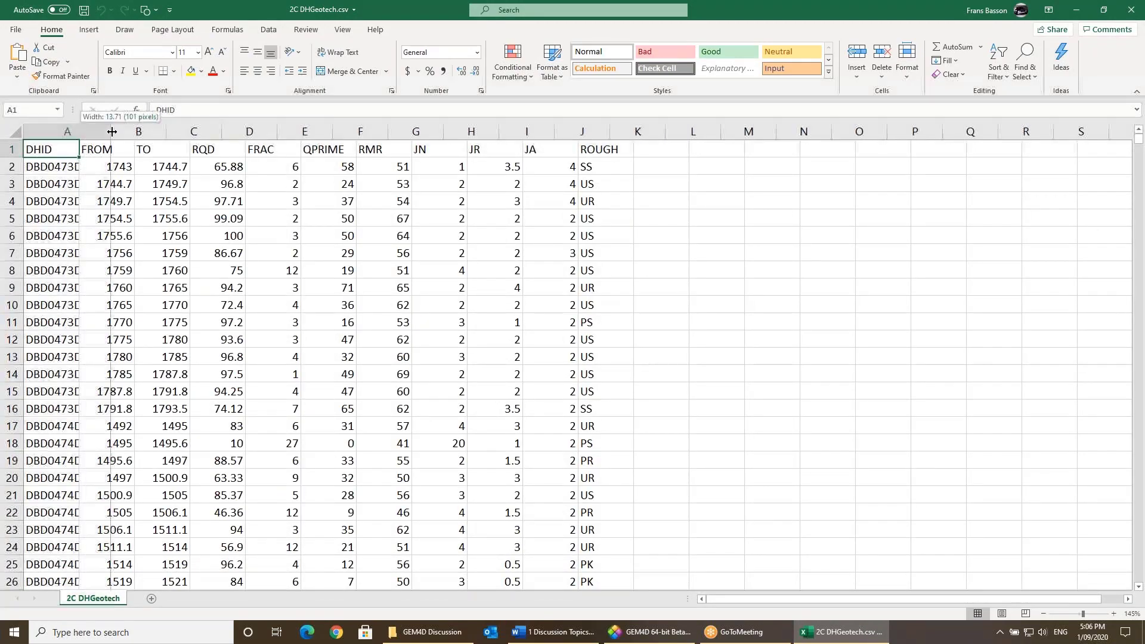
double_click(79, 131)
click(88, 132)
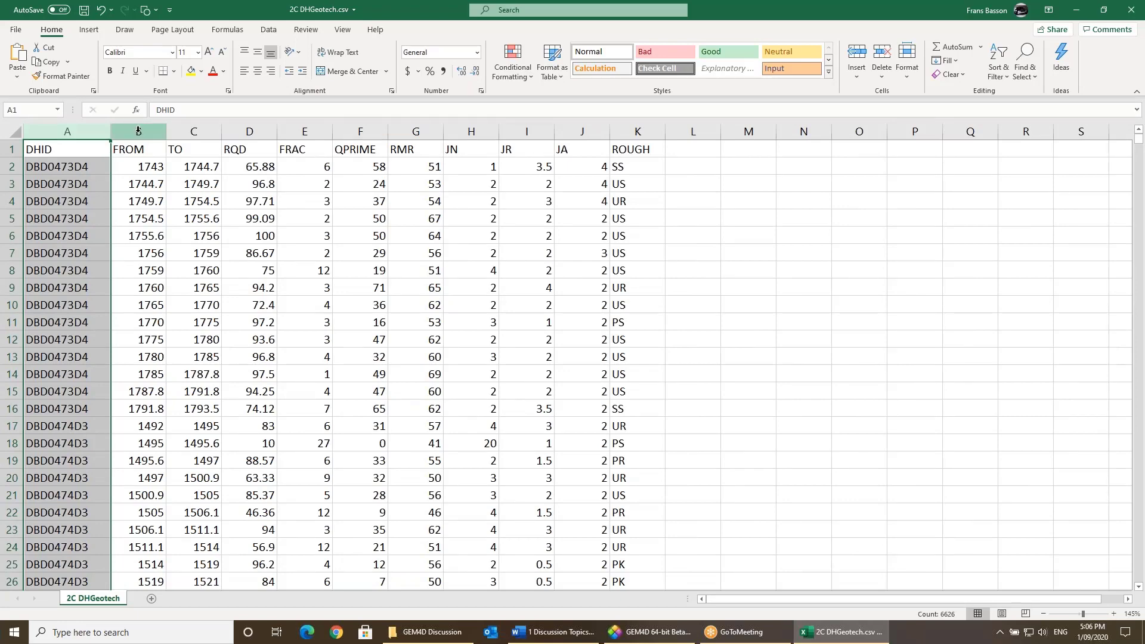
drag(138, 130, 613, 127)
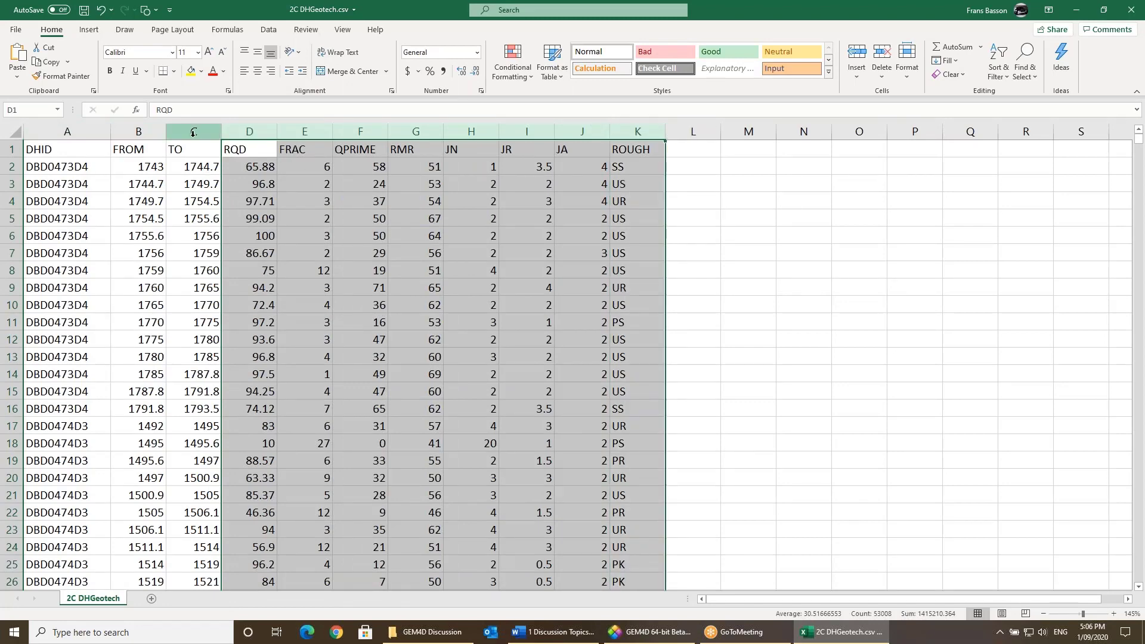
drag(192, 132, 67, 131)
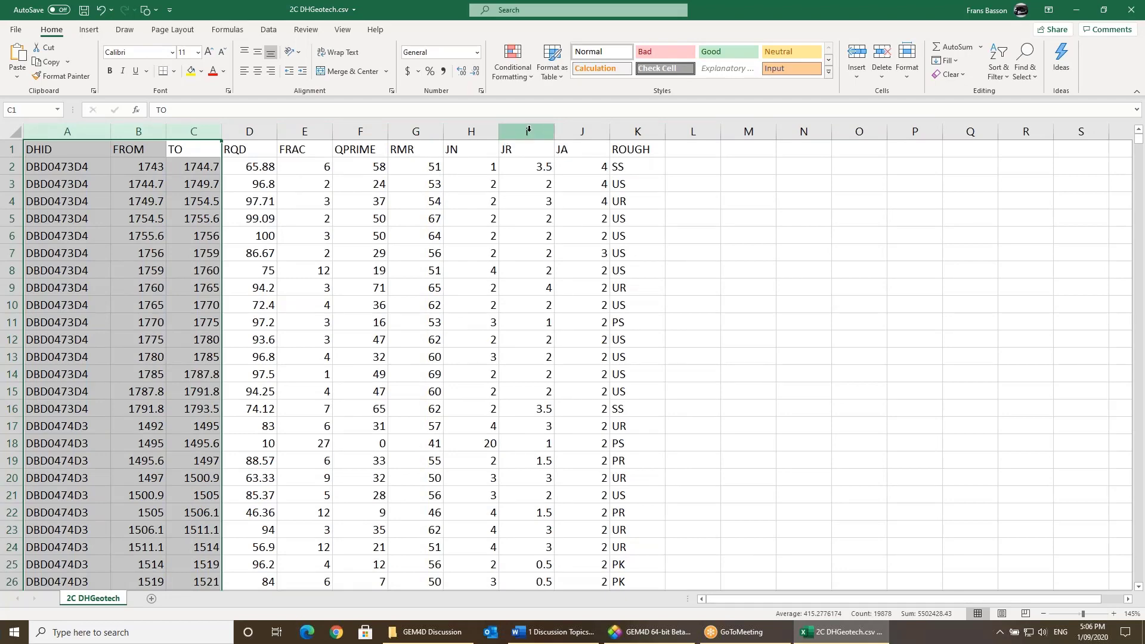
Close 2C DHGeotech.csv in Excel without saving, and load that file in GEM4D to create the geotech lines
click(1131, 9)
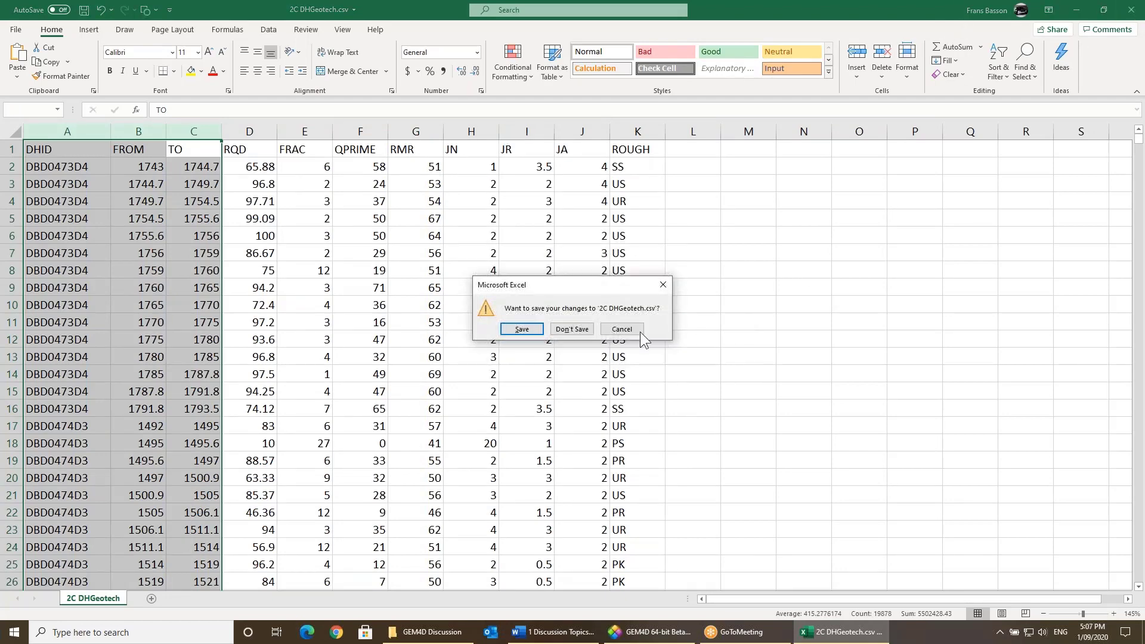
click(563, 330)
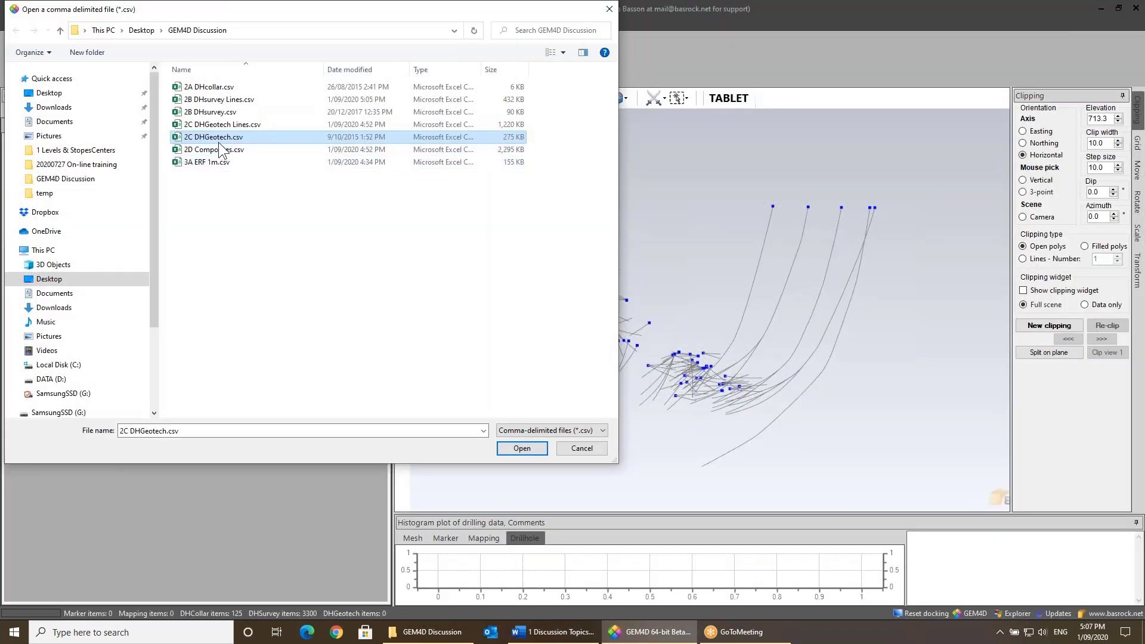
double_click(222, 138)
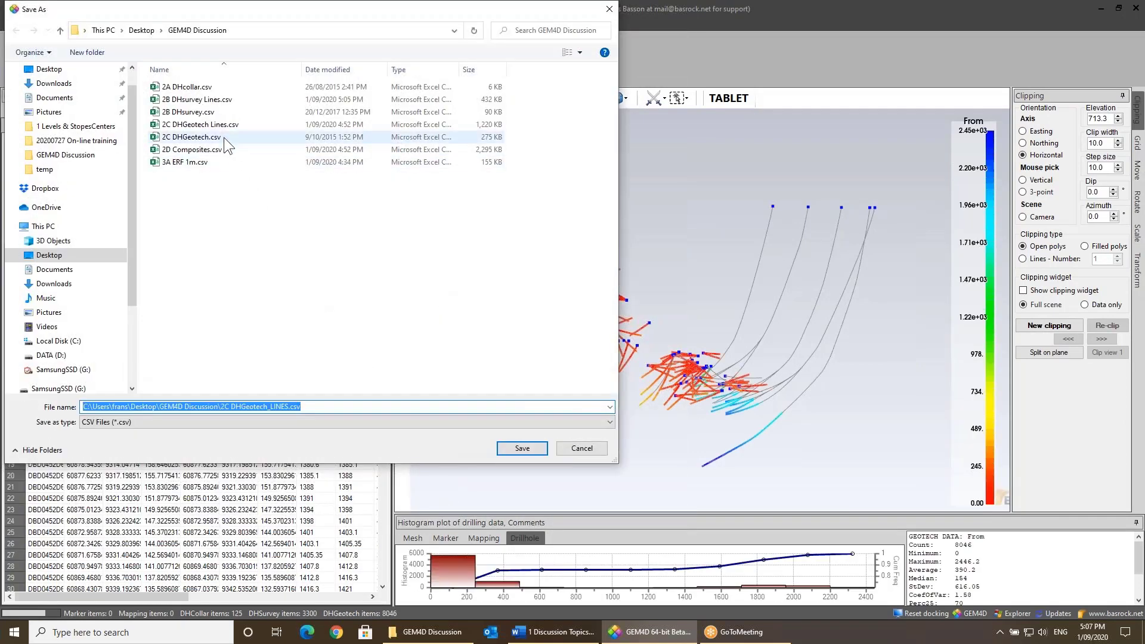
Save the generated geotech lines over the existing 2C DHGeotech Lines.csv
click(215, 125)
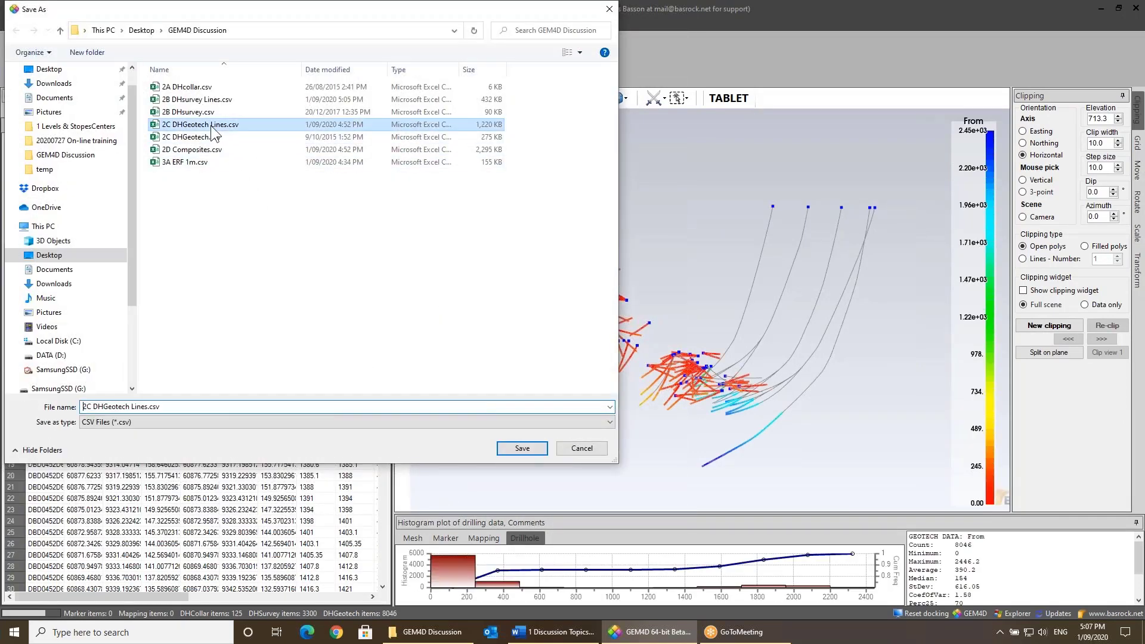
double_click(208, 130)
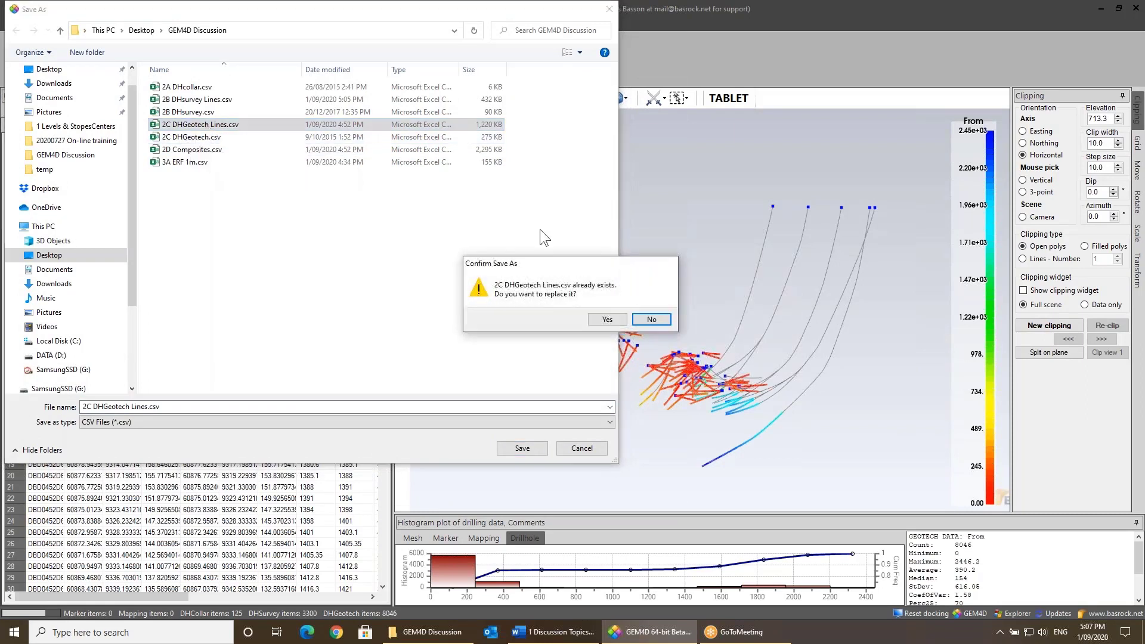
click(607, 320)
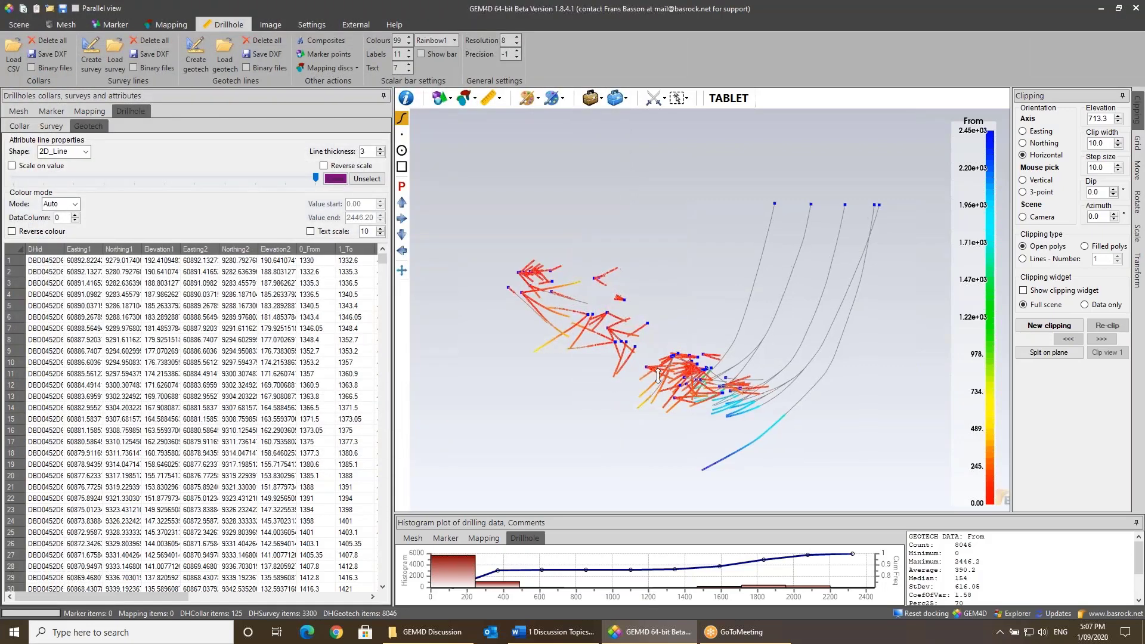
Colour the geotech lines by QPRIME by setting the data column to 6
drag(677, 392, 633, 338)
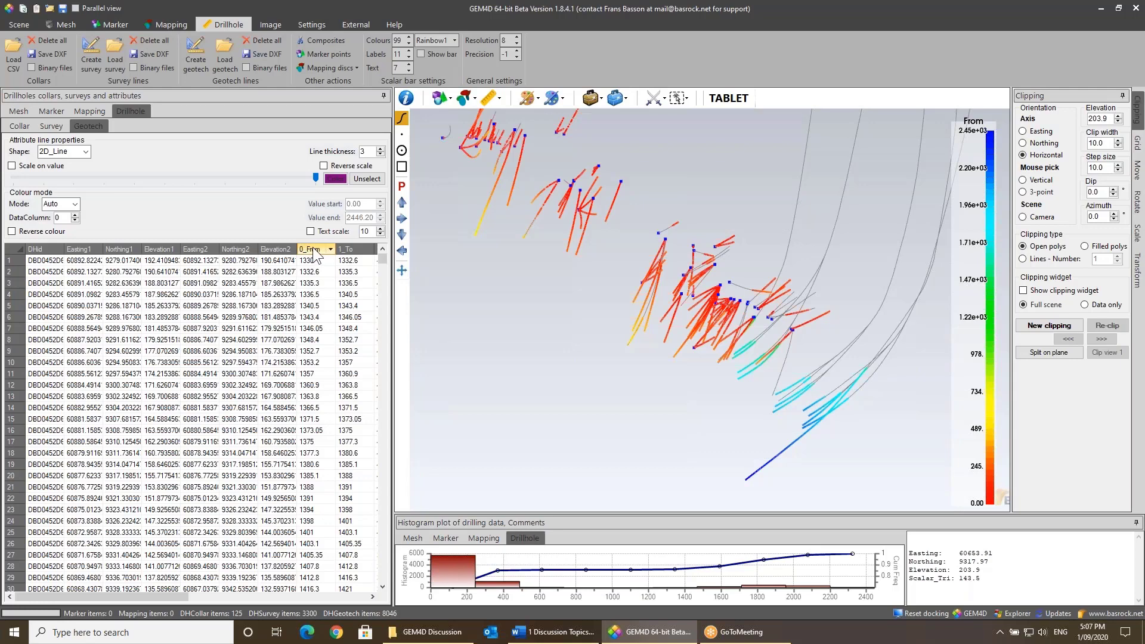
click(75, 215)
click(76, 215)
click(75, 215)
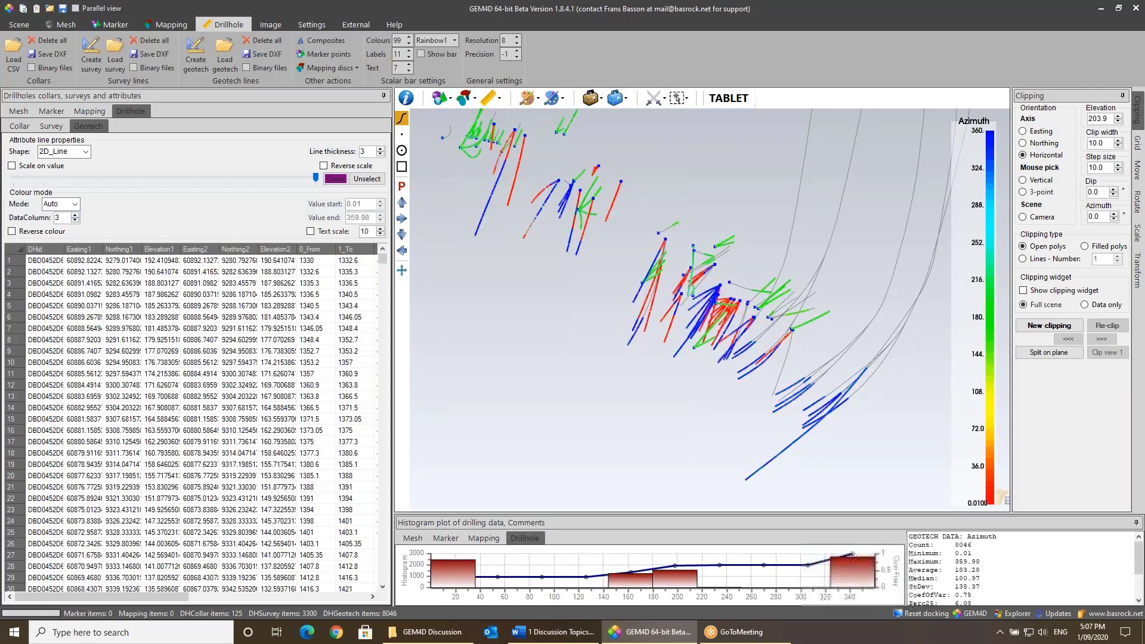
click(75, 216)
click(75, 215)
click(75, 215)
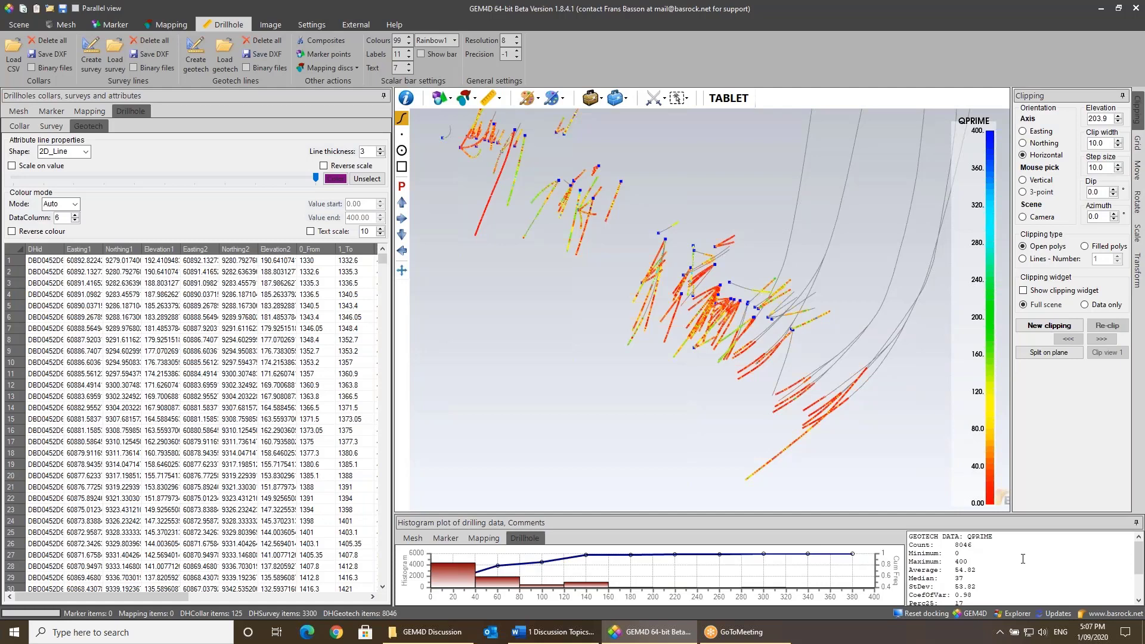
Examine the QPRIME-coloured intervals along the drillholes in the 3D scene, both close up and from different angles
mouse_move(713, 331)
mouse_down()
mouse_move(710, 314)
mouse_move(721, 314)
mouse_up()
double_click(708, 318)
scroll(653, 368, up, 6)
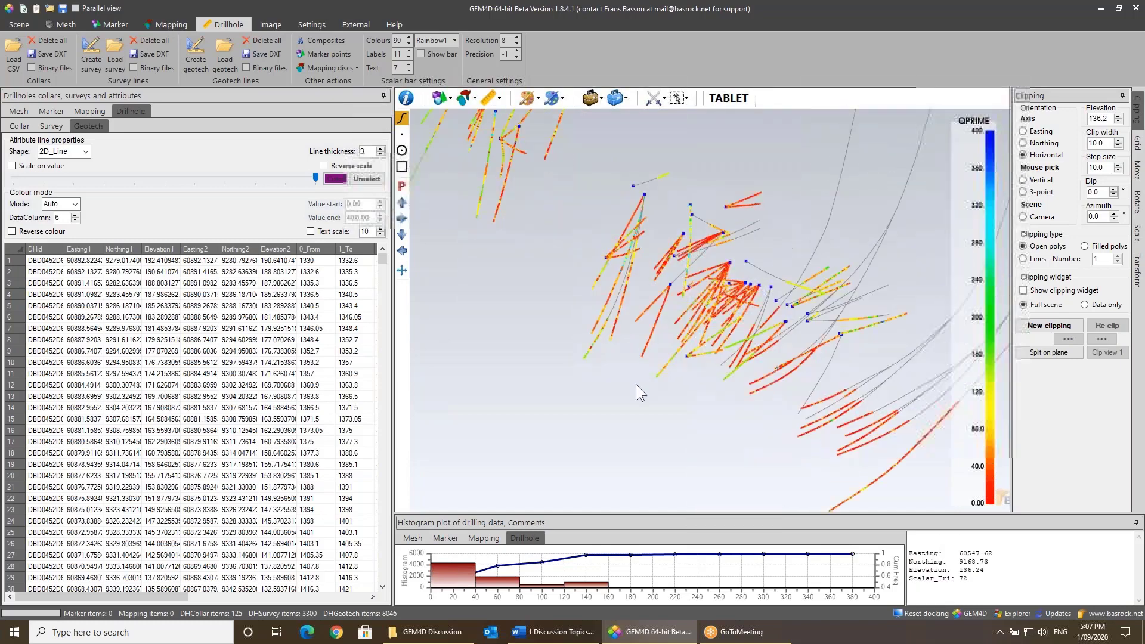
scroll(646, 375, up, 8)
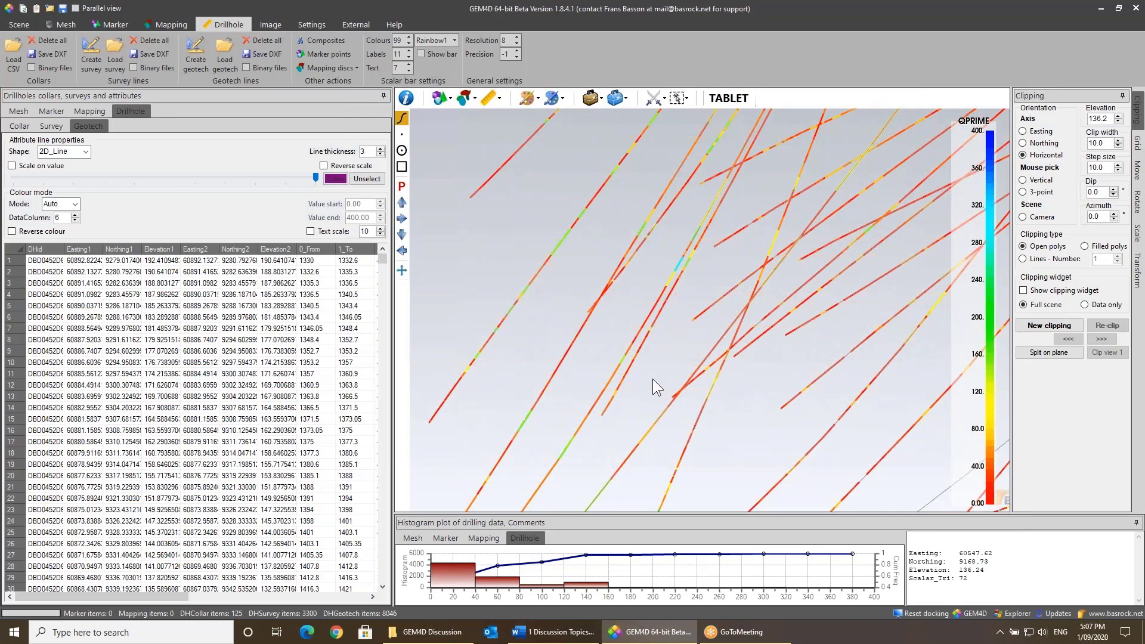
scroll(650, 374, down, 6)
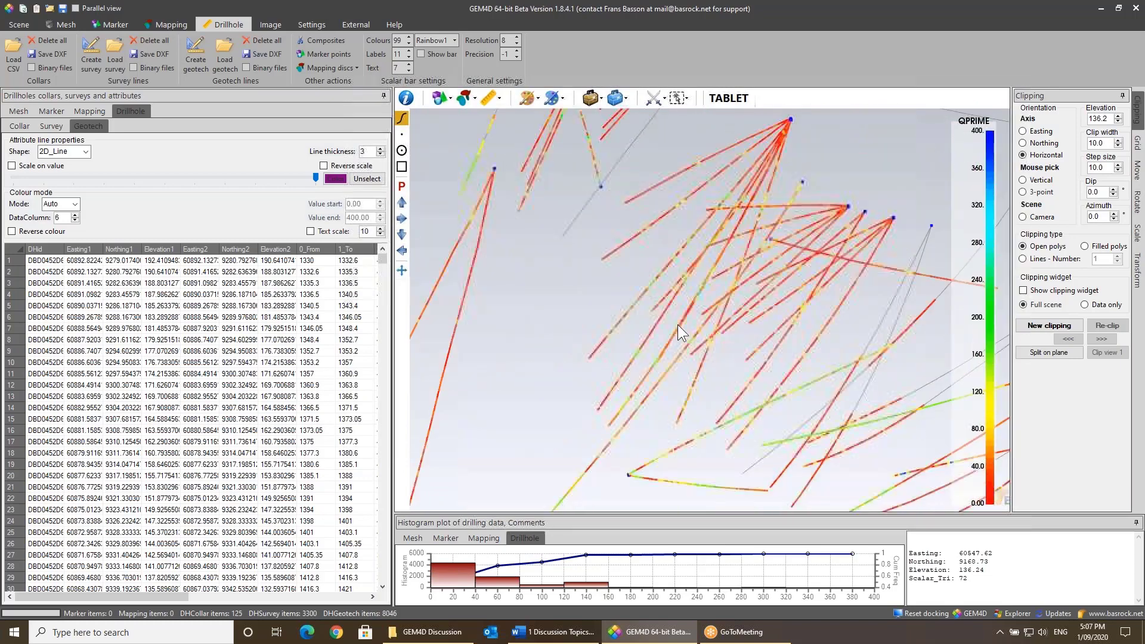
scroll(678, 324, down, 5)
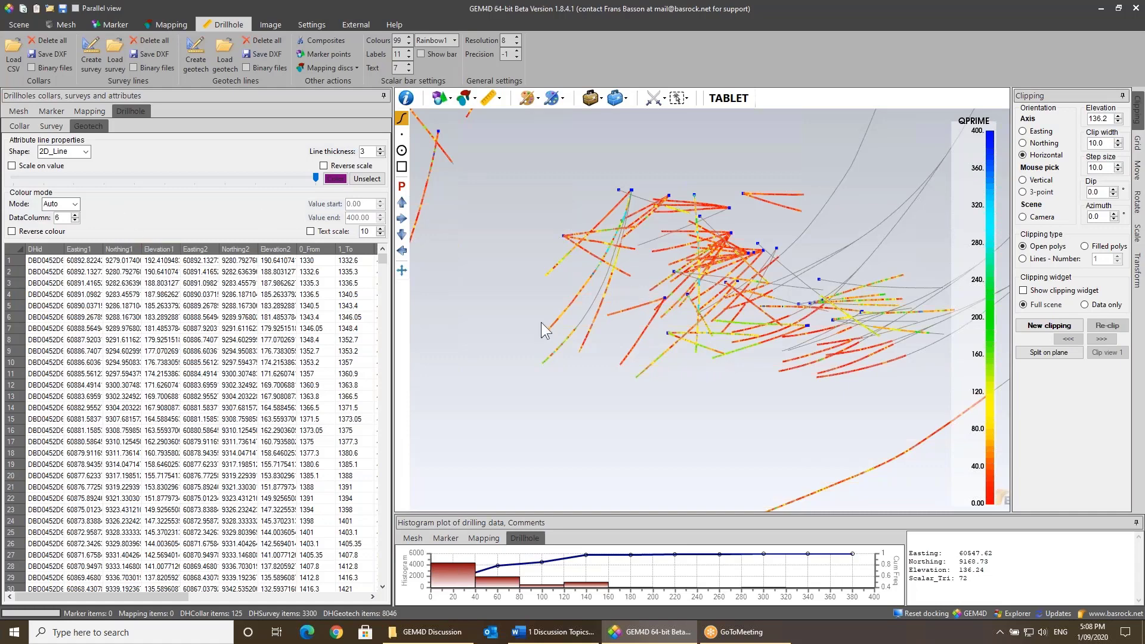
drag(541, 322, 695, 290)
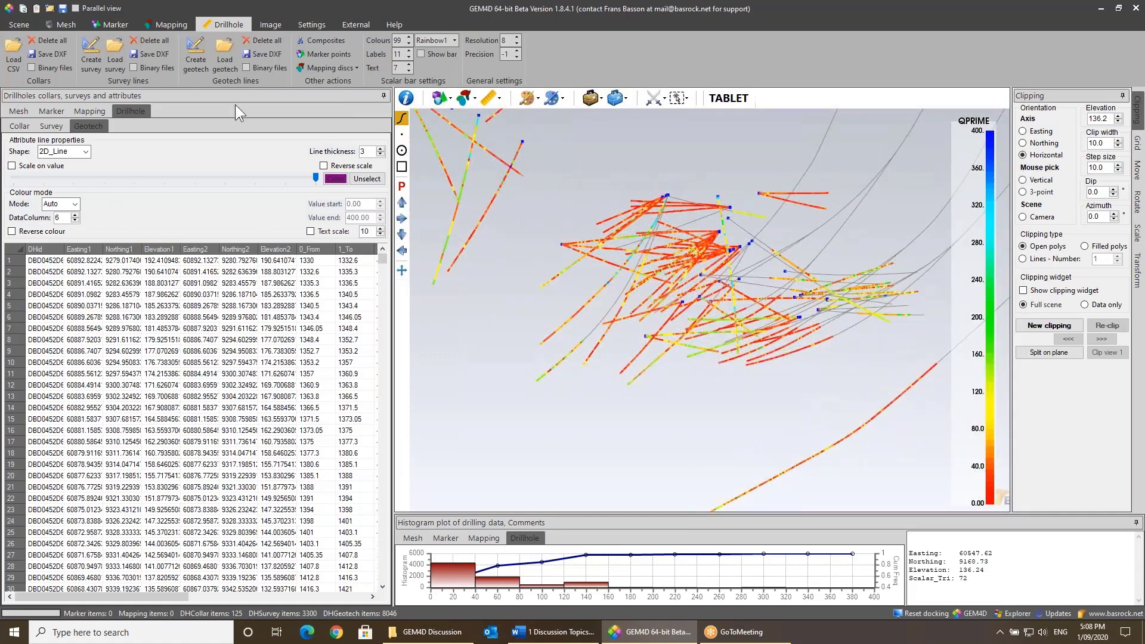